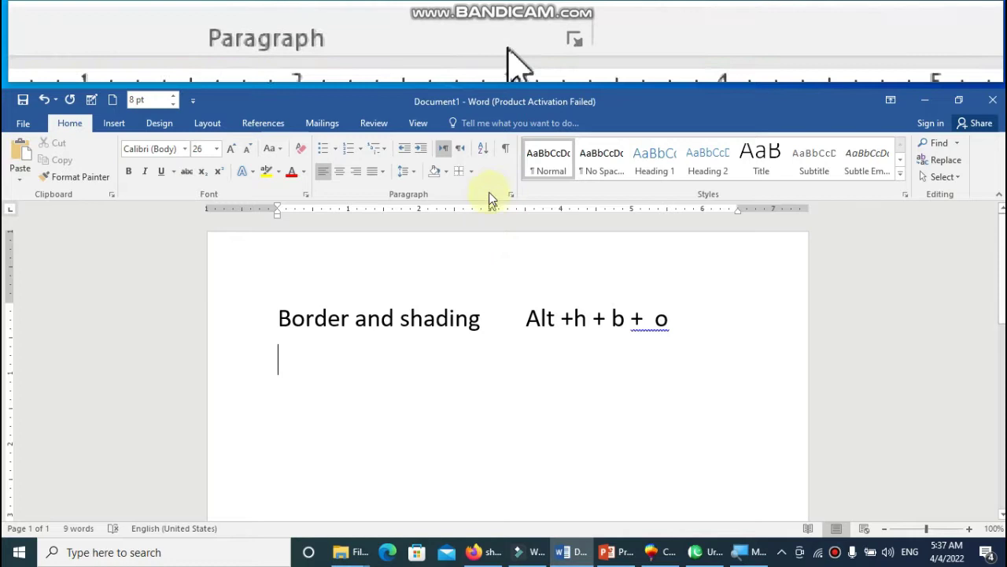
- Open Borders and Shading from the Borders menu, then close it without changes
left_click(471, 173)
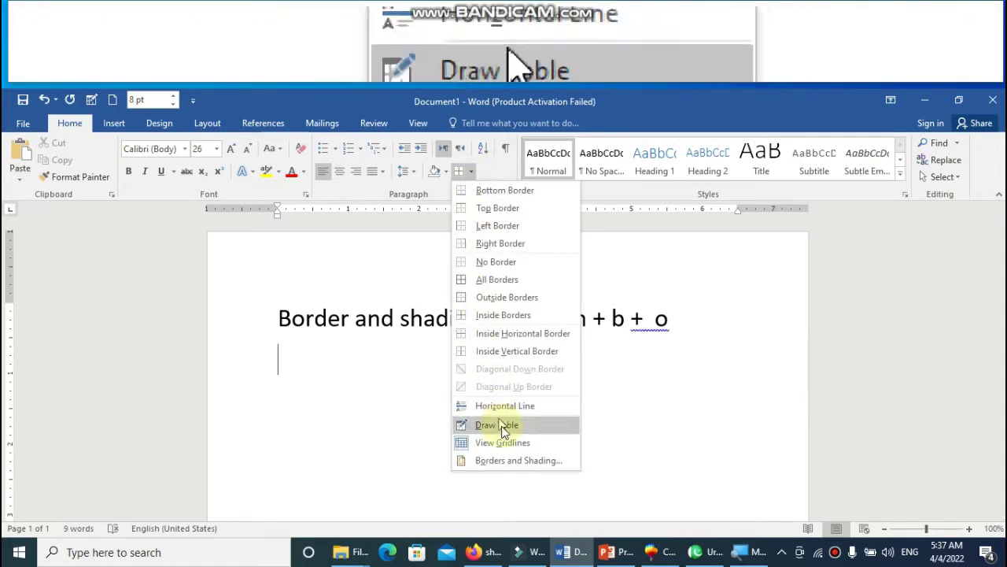
left_click(516, 463)
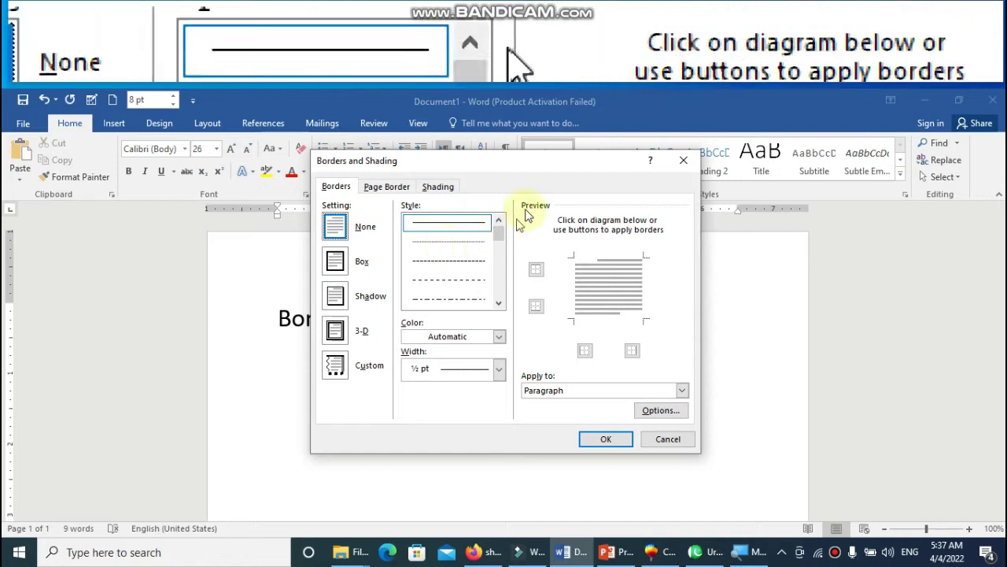
left_click(683, 160)
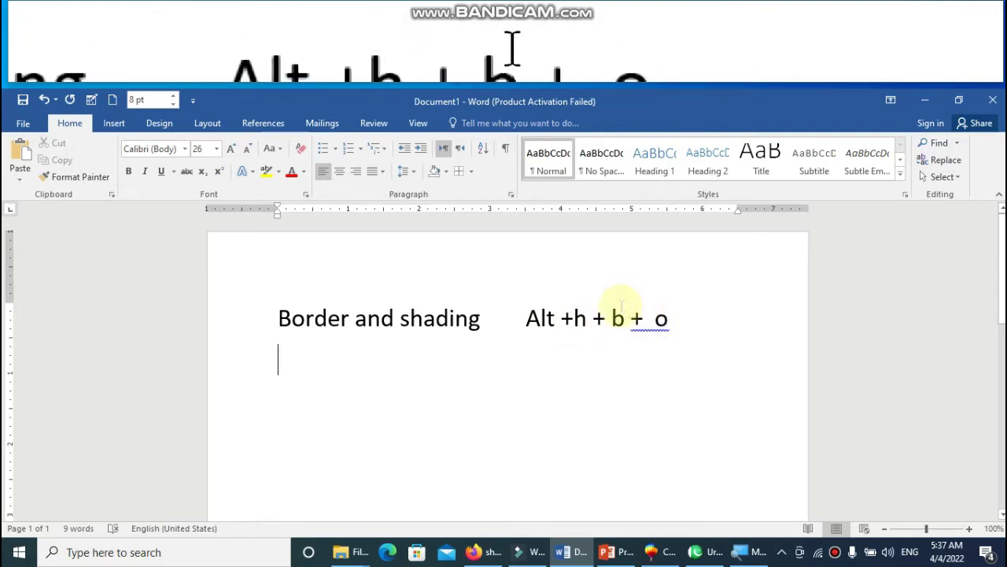
- Reopen Borders and Shading with the Alt+H, B, O keyboard shortcut
key("alt+h")
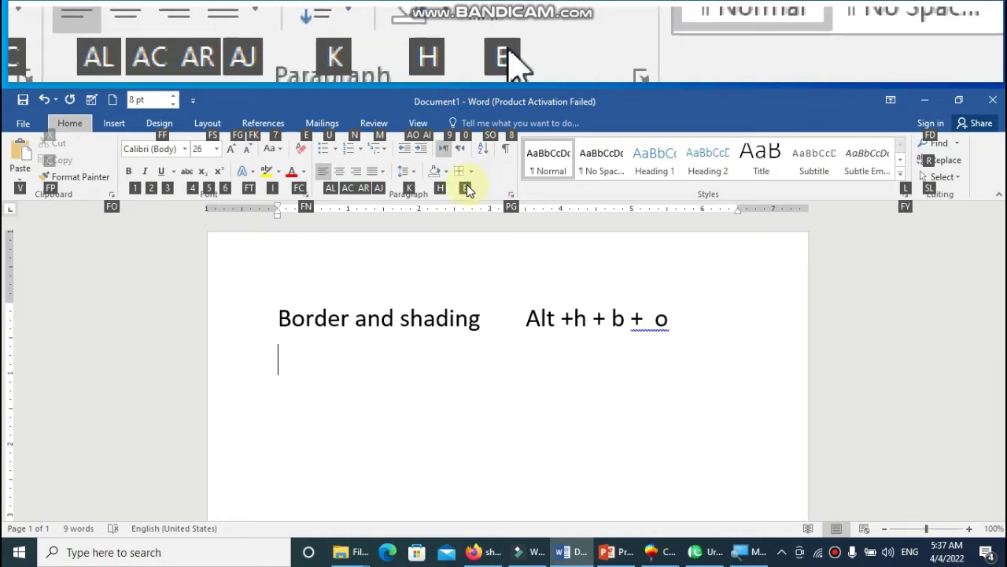
key("b")
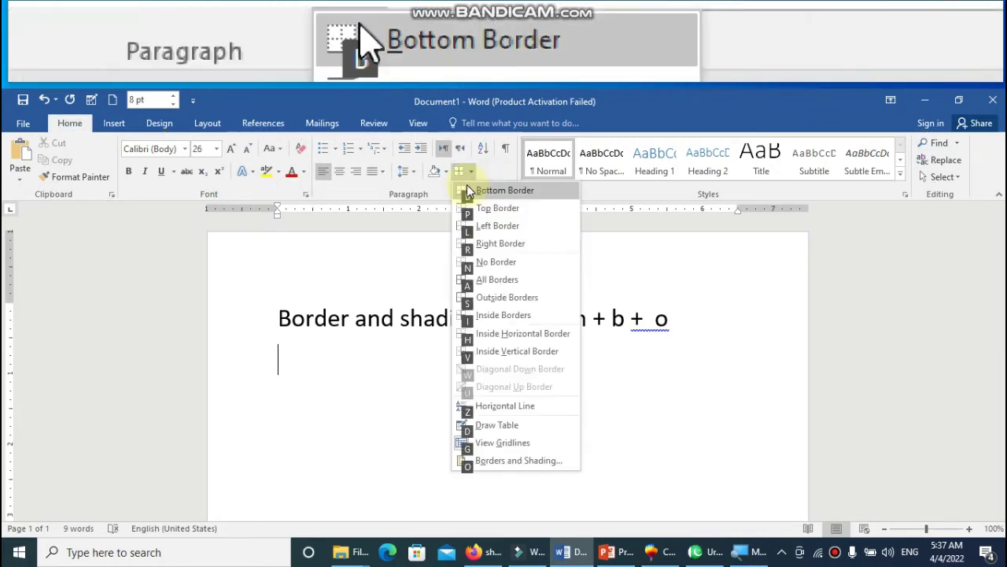
key("o")
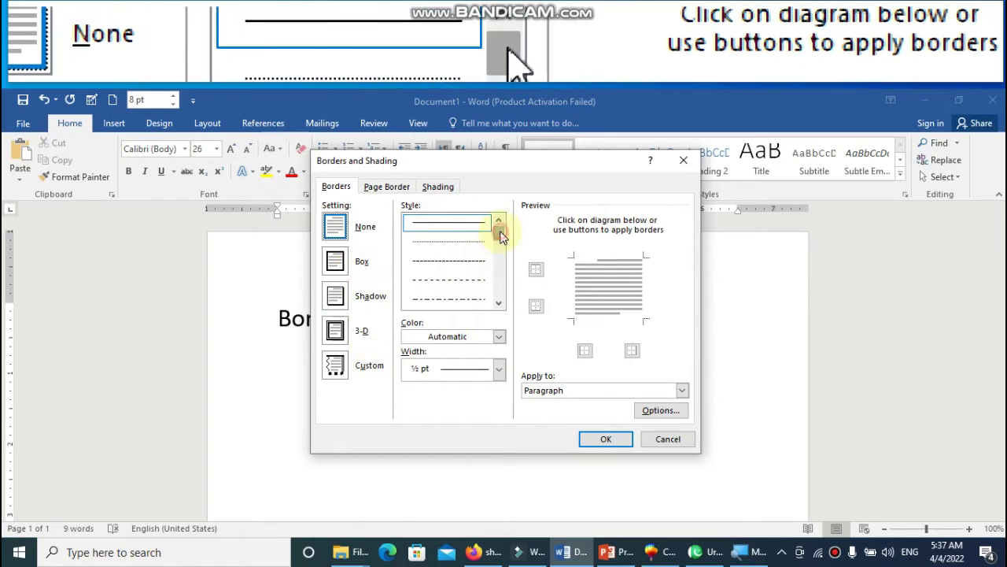
- Give the empty paragraph under the heading a gold, double-line, ¾ pt box border
left_click_drag(502, 236, 501, 251)
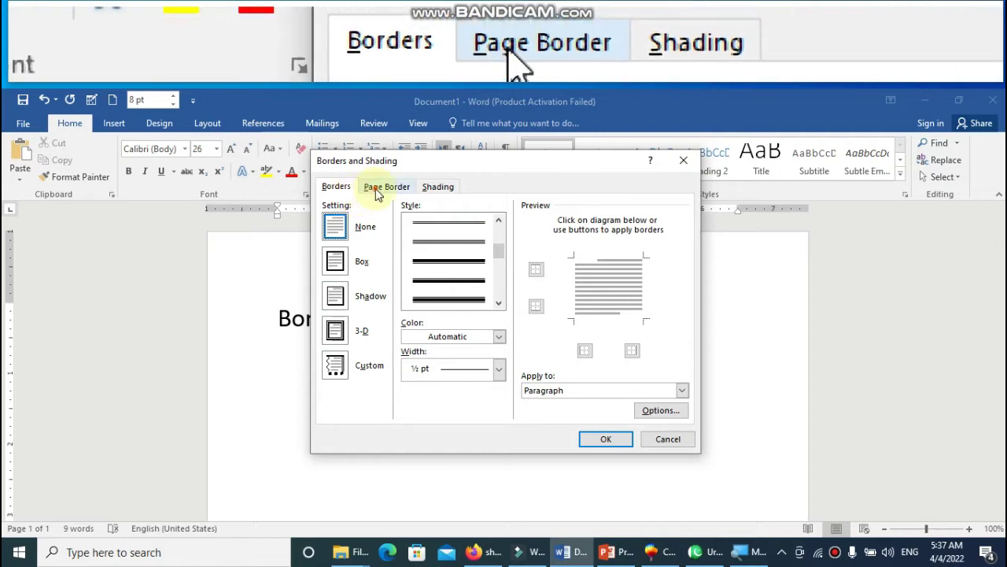
left_click(377, 193)
left_click(338, 187)
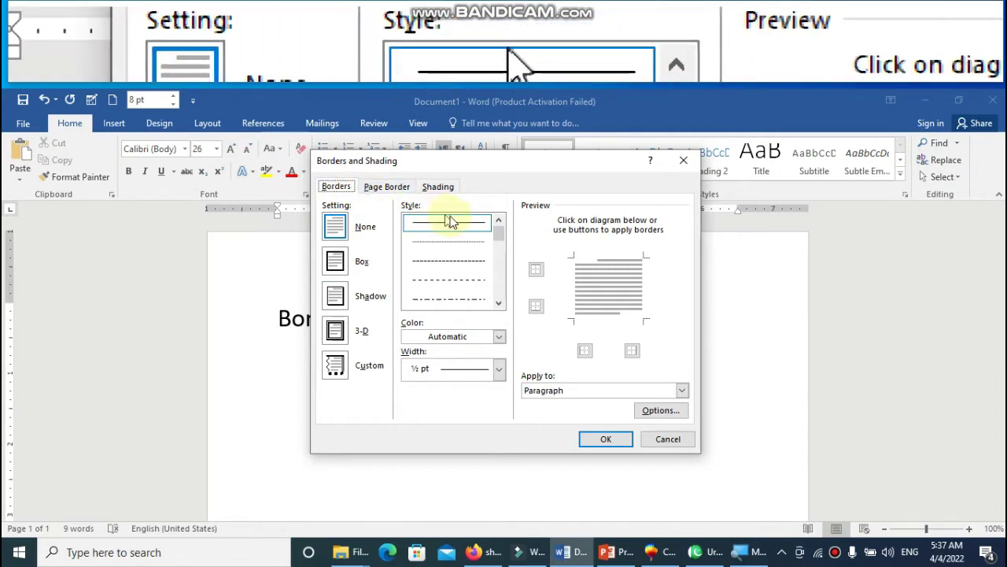
left_click_drag(499, 233, 499, 249)
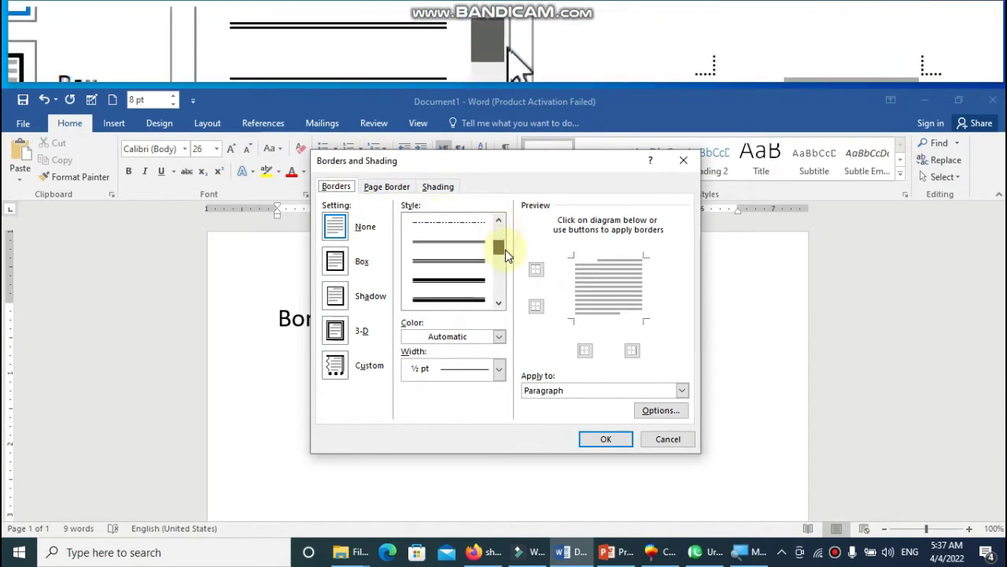
left_click(469, 264)
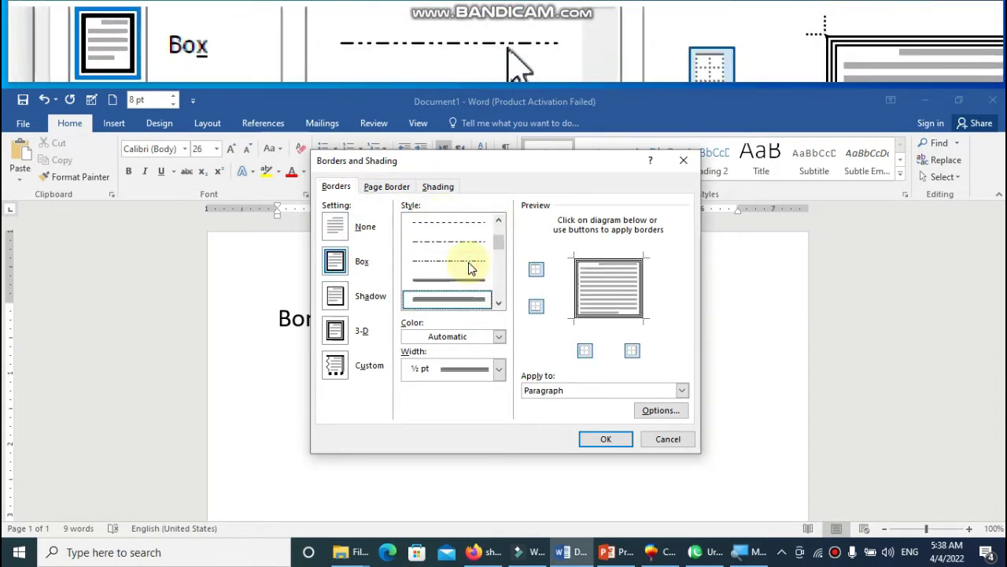
left_click(499, 337)
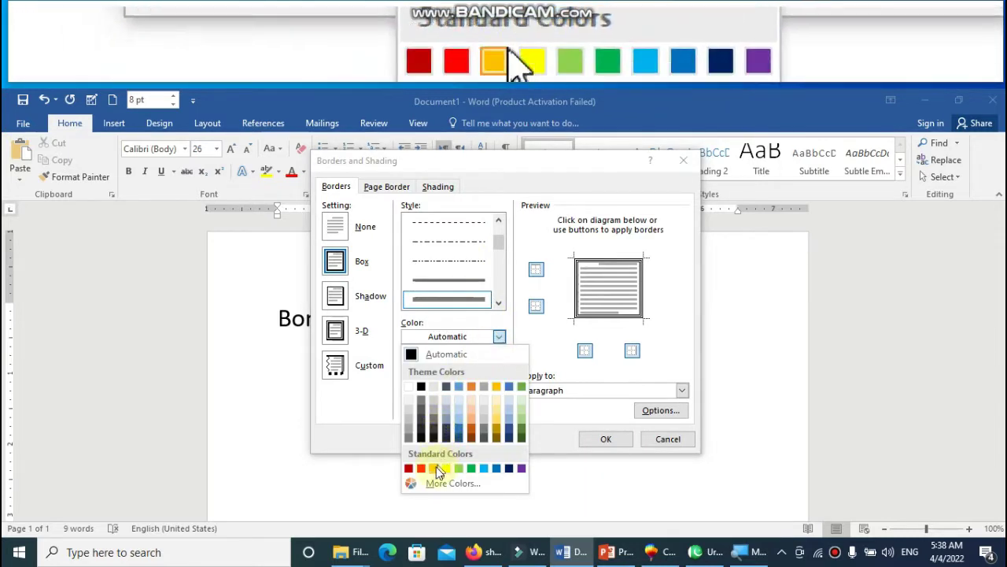
left_click(434, 468)
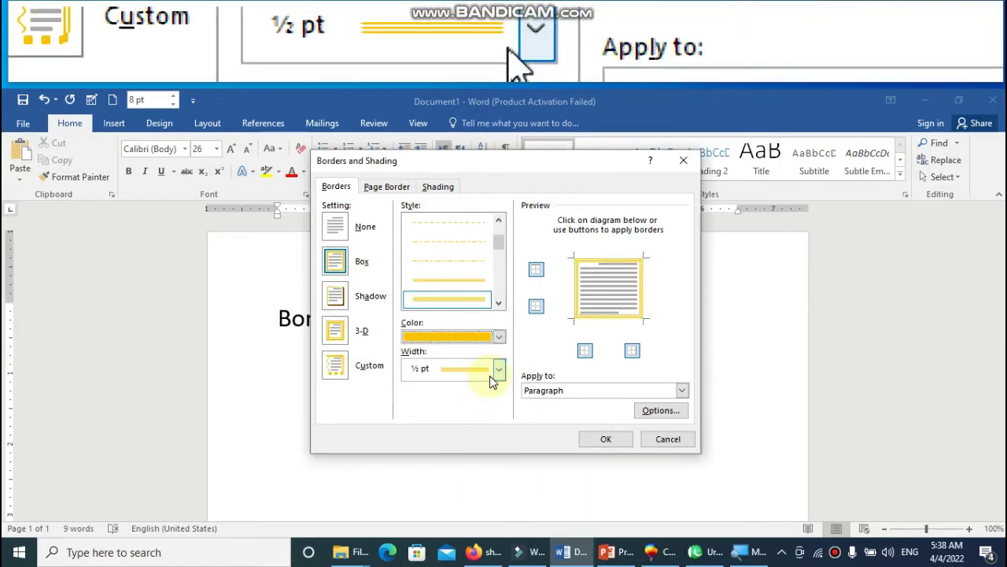
left_click(499, 370)
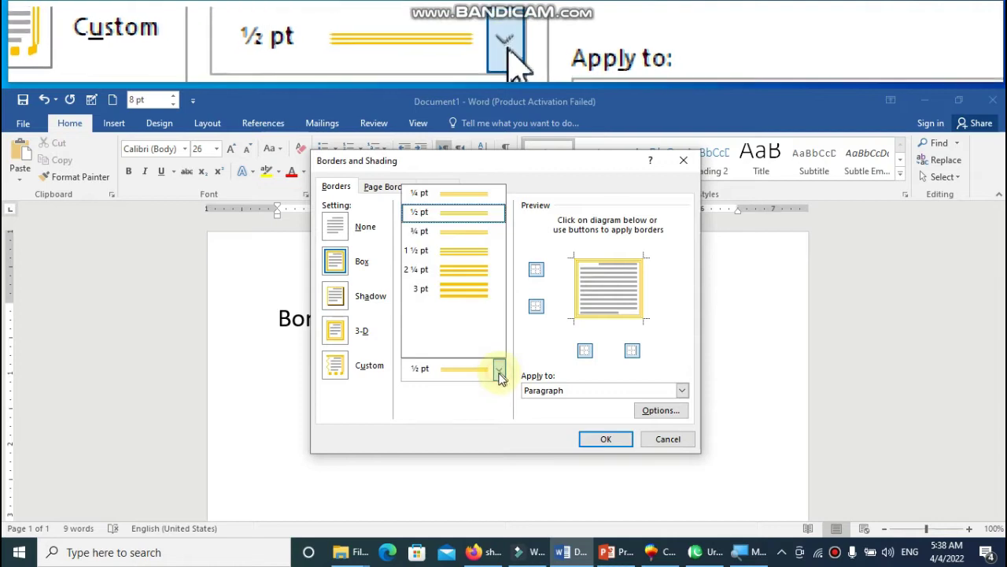
left_click(472, 230)
left_click(594, 441)
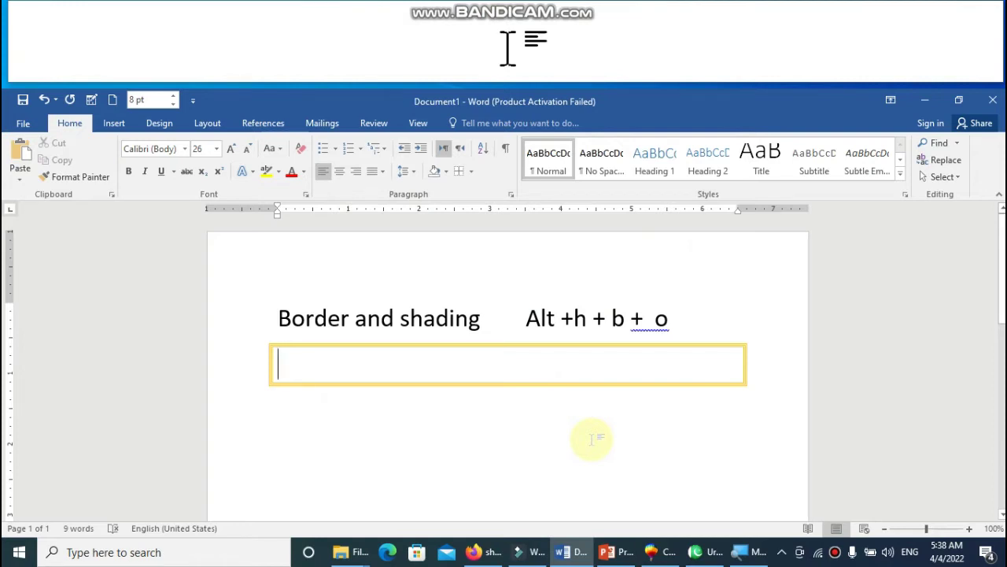
- Fill the bordered box with sample paragraphs using =rand()
type("=ra")
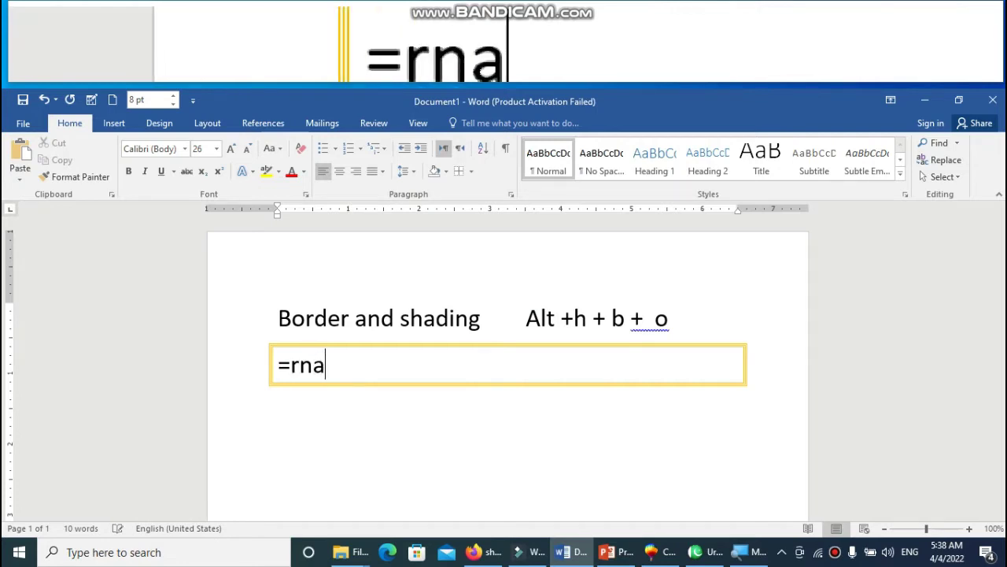
type("nd()")
key("Return")
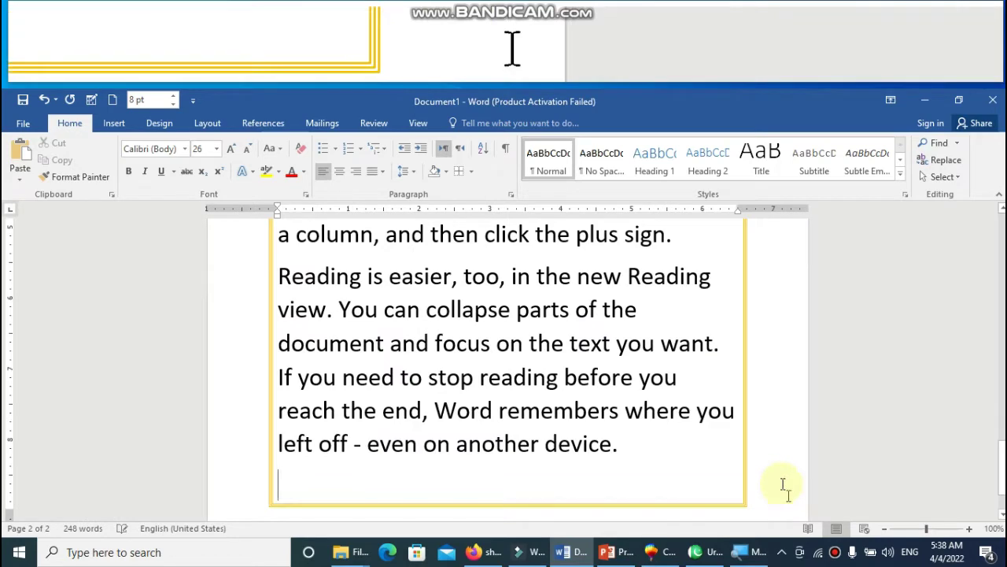
scroll(722, 350, "up", 1)
scroll(721, 351, "up", 3)
scroll(716, 344, "up", 1)
scroll(674, 367, "up", 1)
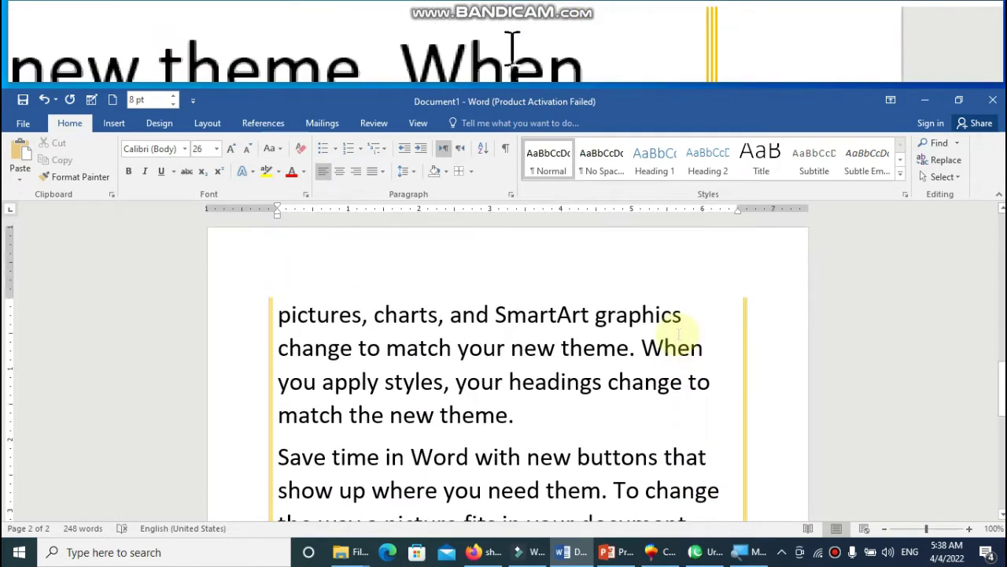
scroll(449, 371, "up", 2)
scroll(445, 378, "up", 2)
scroll(444, 386, "up", 2)
scroll(444, 389, "up", 3)
scroll(448, 401, "up", 1)
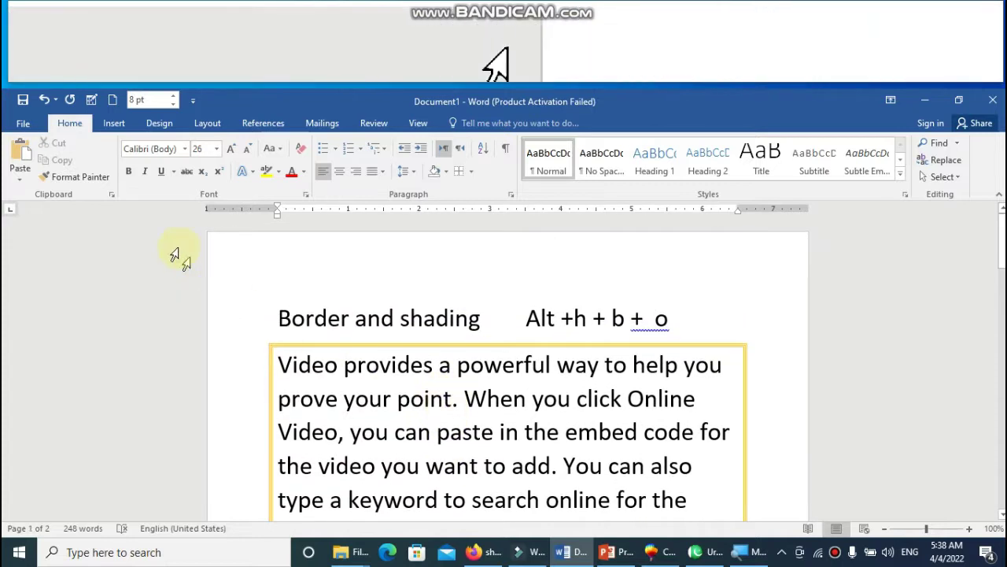
- Adjust the top margins of pages 1 and 2 on the vertical ruler
left_click(250, 305)
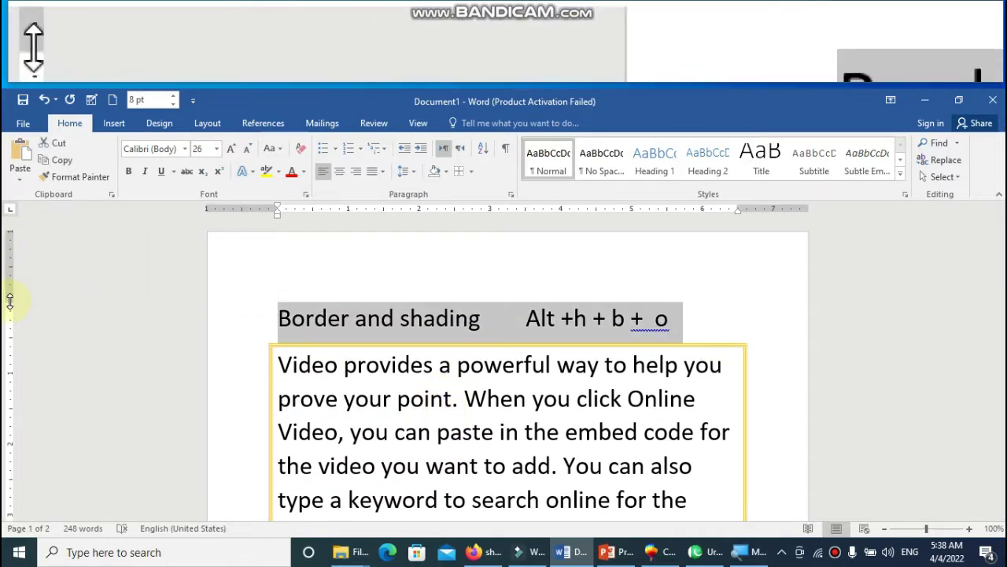
left_click_drag(10, 301, 12, 240)
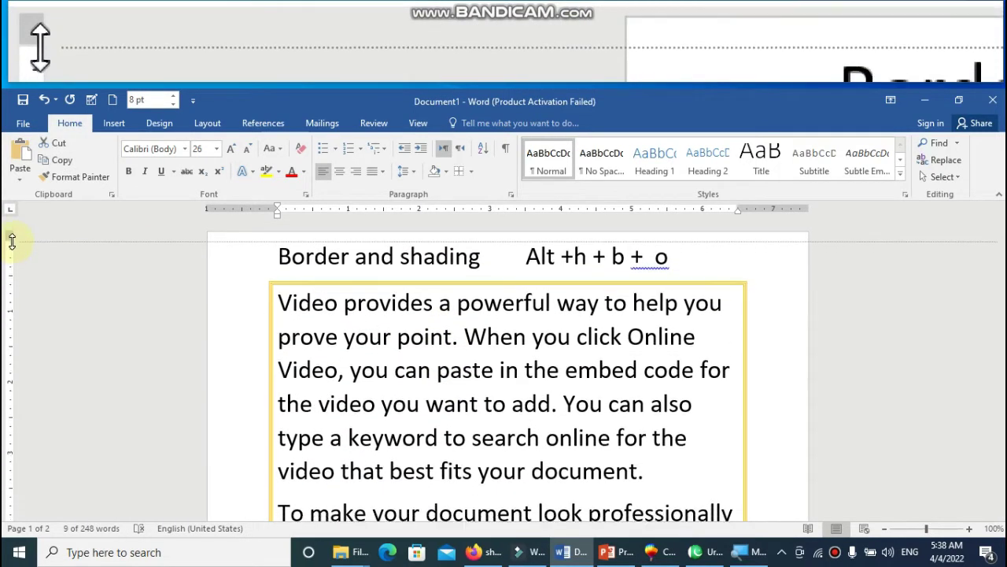
scroll(477, 335, "down", 2)
scroll(478, 338, "down", 2)
scroll(480, 346, "down", 1)
scroll(480, 349, "down", 3)
scroll(481, 342, "down", 2)
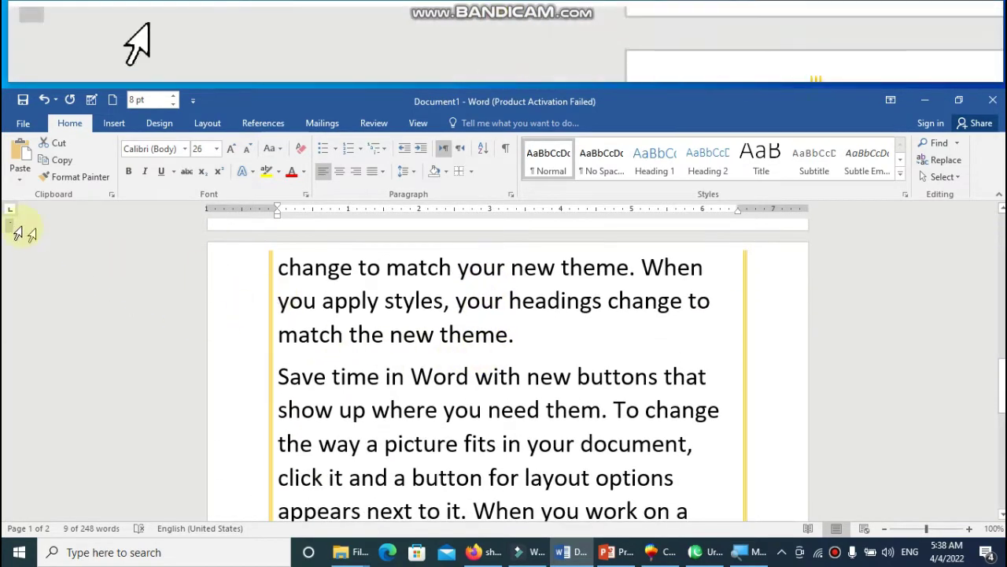
left_click(295, 286)
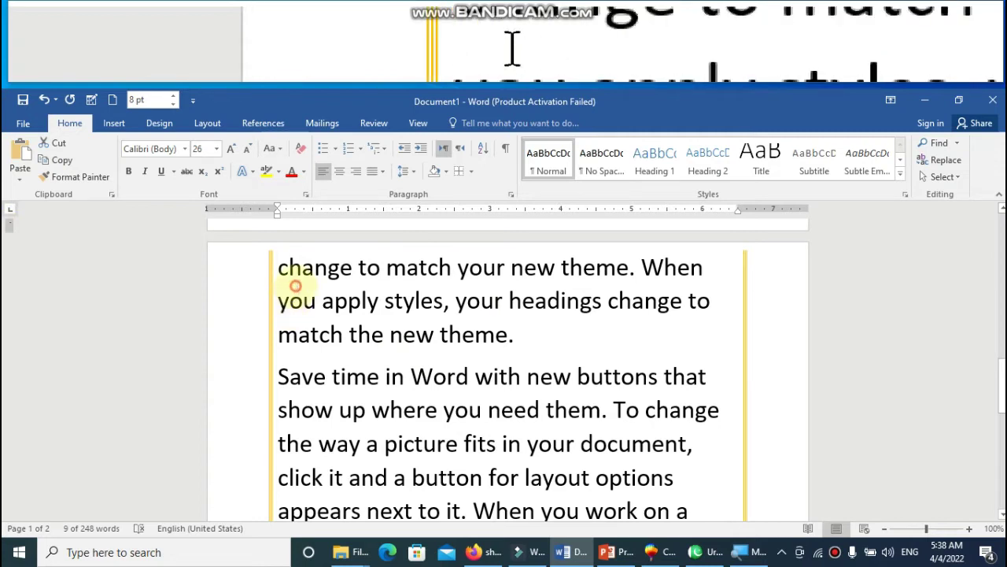
left_click_drag(10, 248, 9, 290)
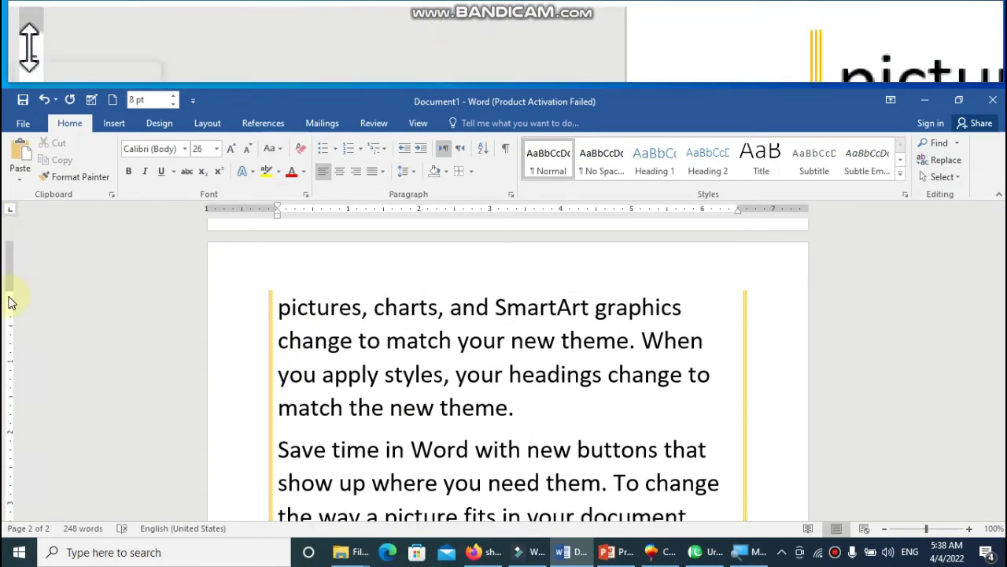
- Lower page 1's bottom margin on the vertical ruler so more text fits
scroll(303, 308, "up", 3)
scroll(280, 307, "up", 2)
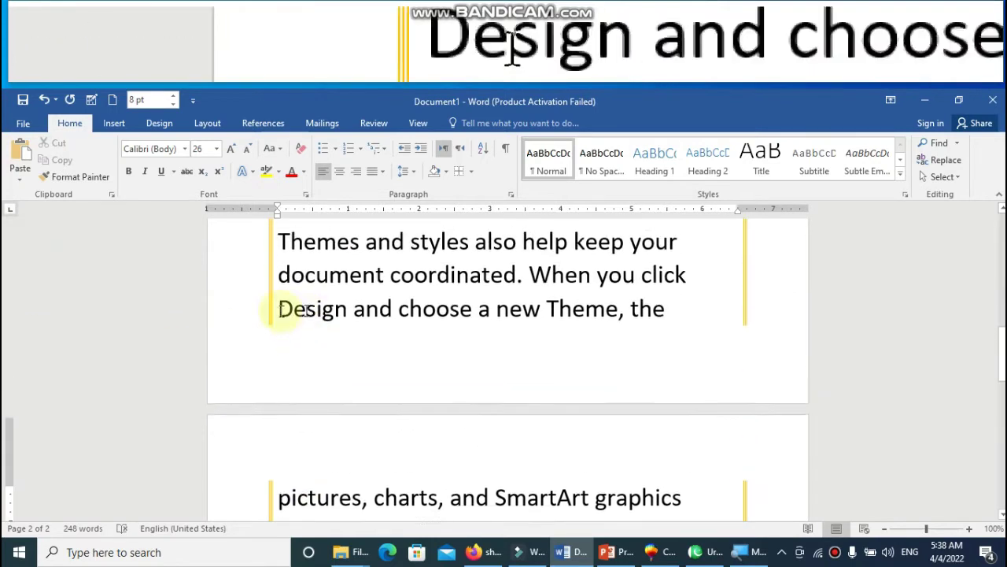
scroll(270, 318, "up", 3)
left_click(406, 386)
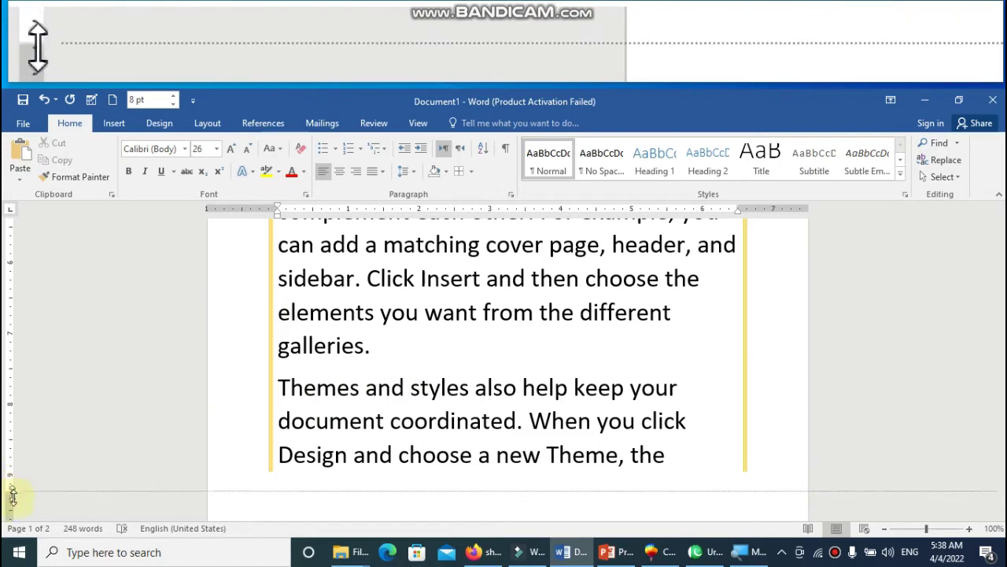
left_click_drag(13, 495, 13, 511)
scroll(194, 445, "down", 2)
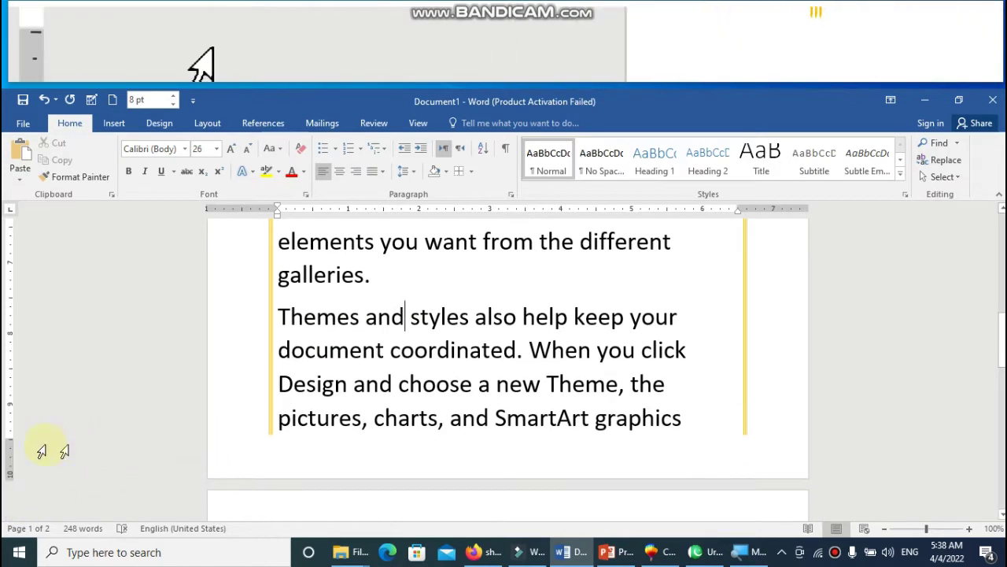
left_click_drag(7, 441, 10, 455)
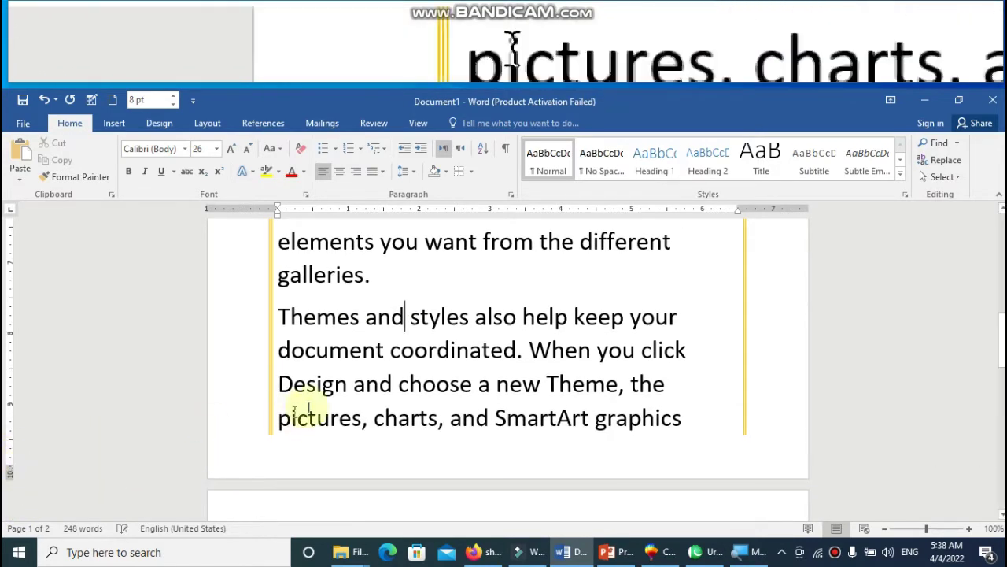
scroll(496, 386, "up", 2)
scroll(498, 389, "up", 4)
scroll(496, 391, "up", 1)
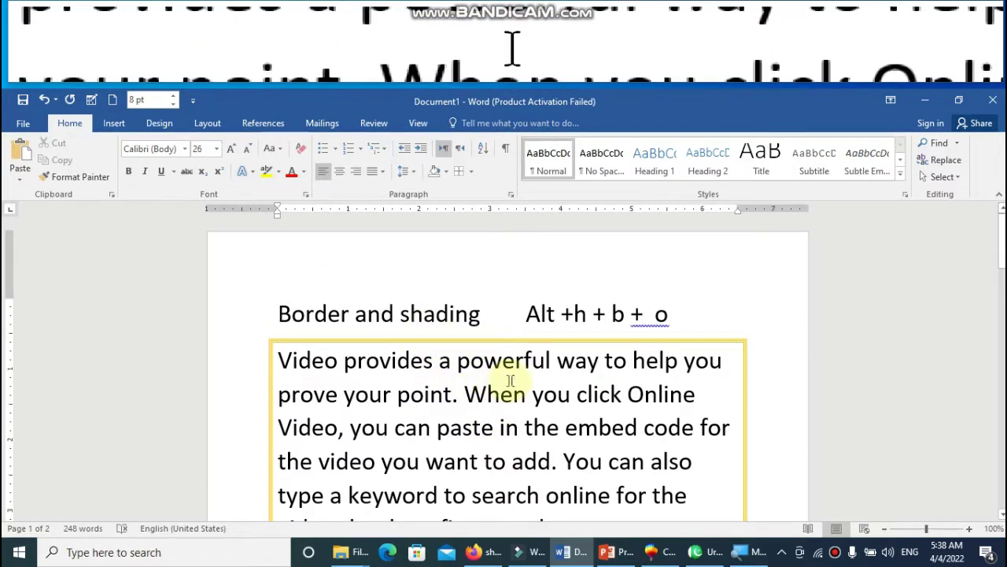
scroll(525, 378, "down", 1)
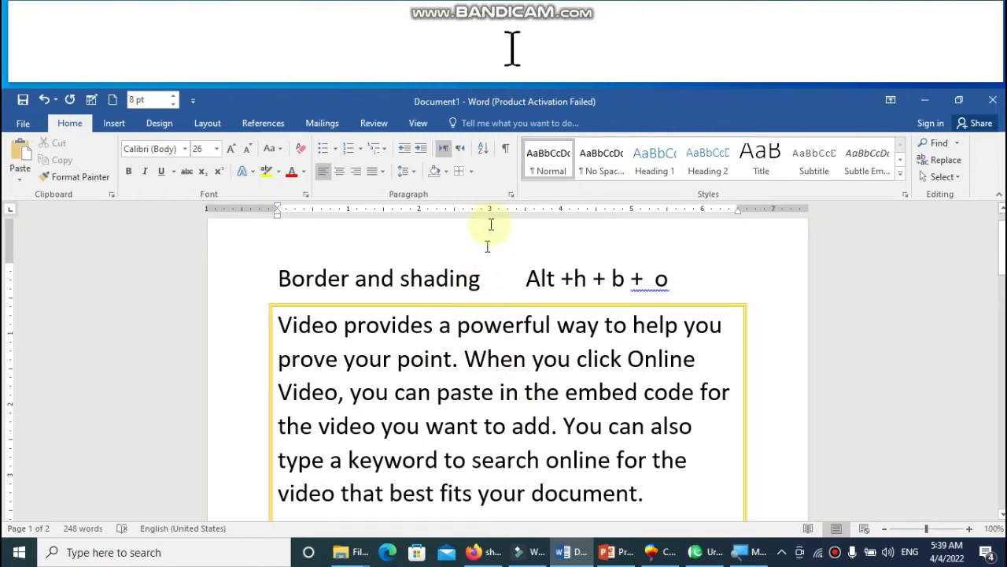
- Remove the left and right edges of the gold box, keeping only top and bottom lines
left_click(472, 172)
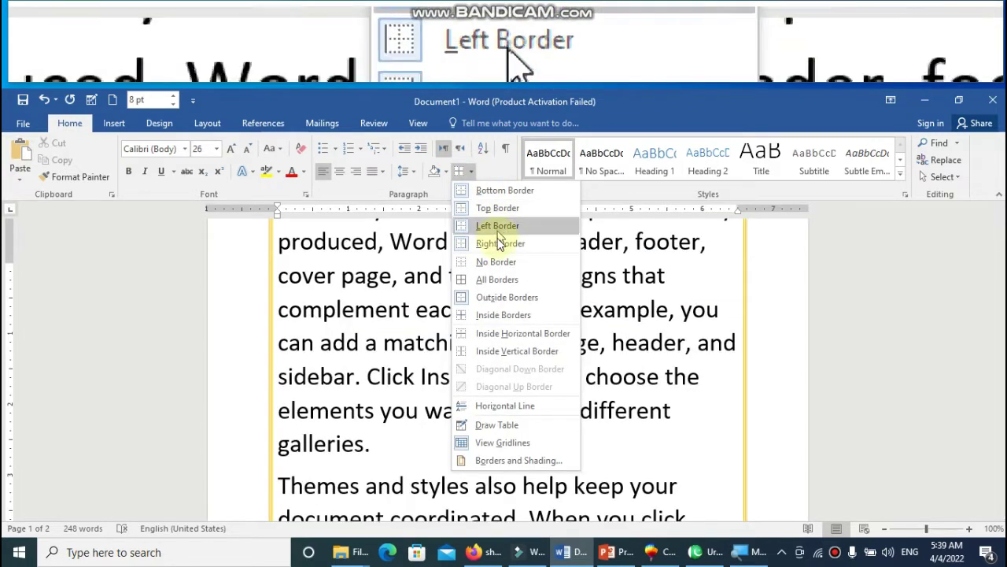
left_click(519, 459)
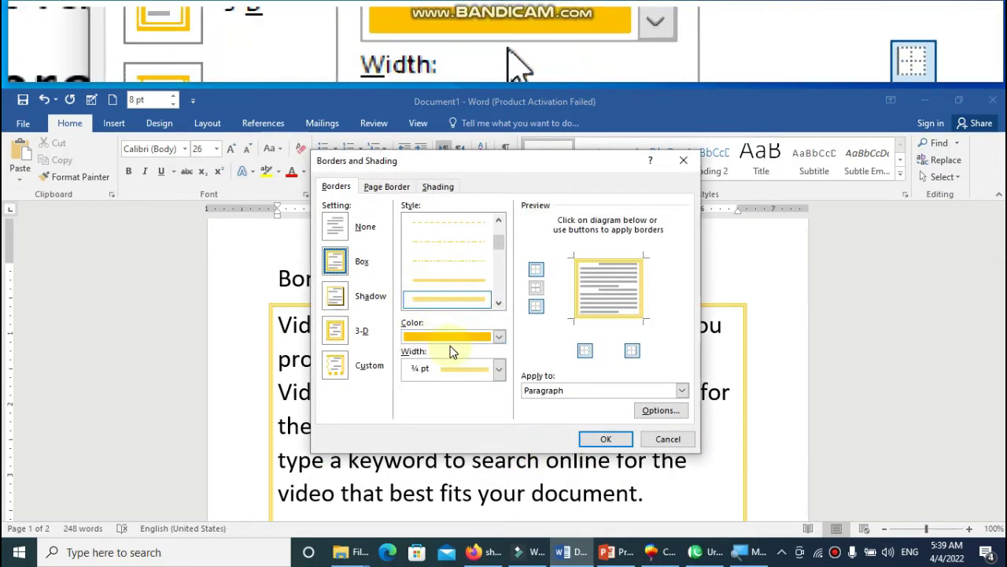
left_click(602, 259)
left_click(593, 258)
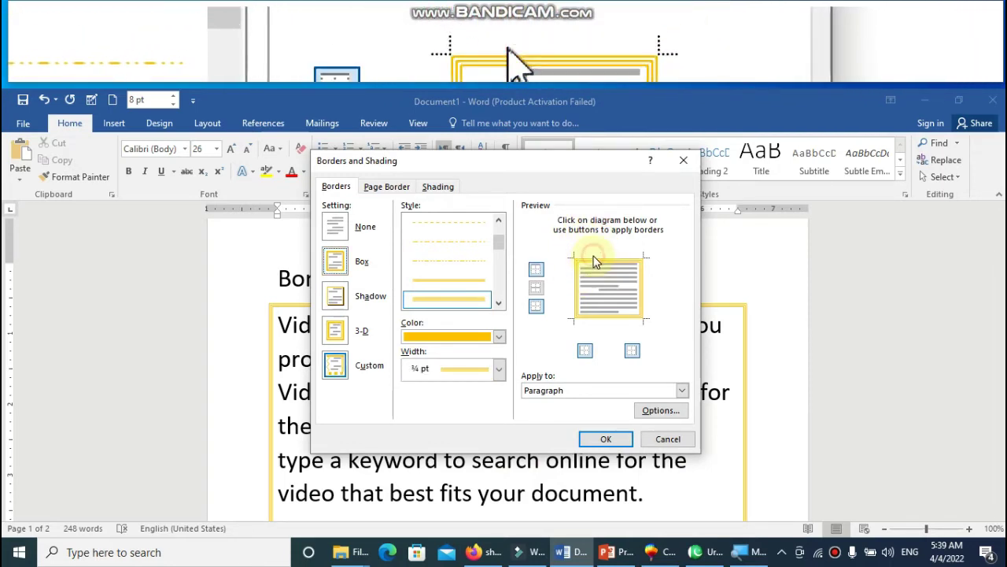
left_click(573, 281)
left_click(573, 285)
left_click(647, 281)
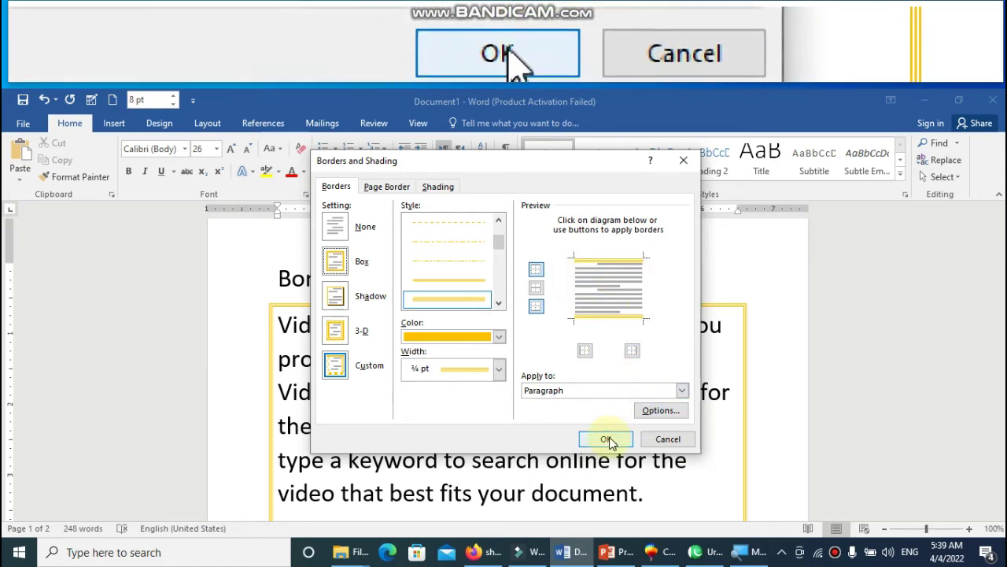
left_click(606, 438)
scroll(680, 410, "down", 5)
scroll(756, 368, "up", 2)
- Select the text from 'Video provides' through 'SmartArt graphics'
scroll(756, 368, "up", 3)
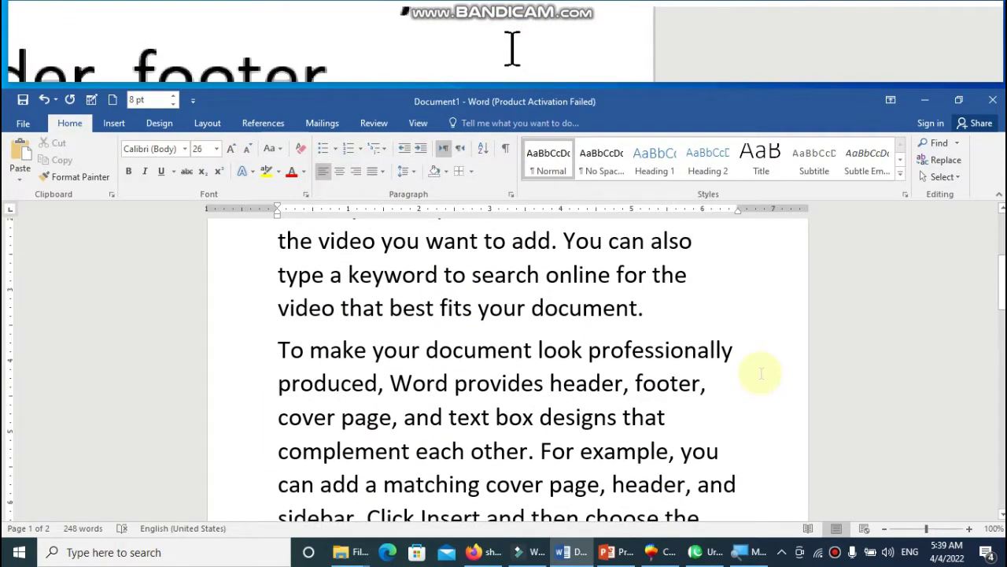
scroll(753, 364, "up", 3)
scroll(563, 315, "down", 1)
scroll(566, 314, "down", 3)
scroll(569, 316, "down", 2)
scroll(569, 316, "down", 5)
scroll(569, 317, "down", 4)
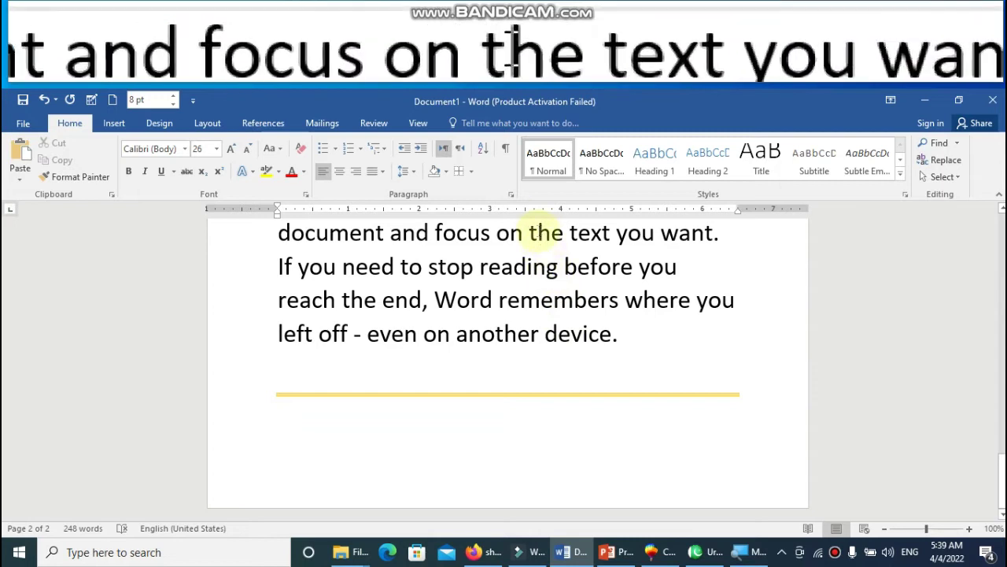
scroll(540, 240, "up", 2)
scroll(541, 232, "up", 2)
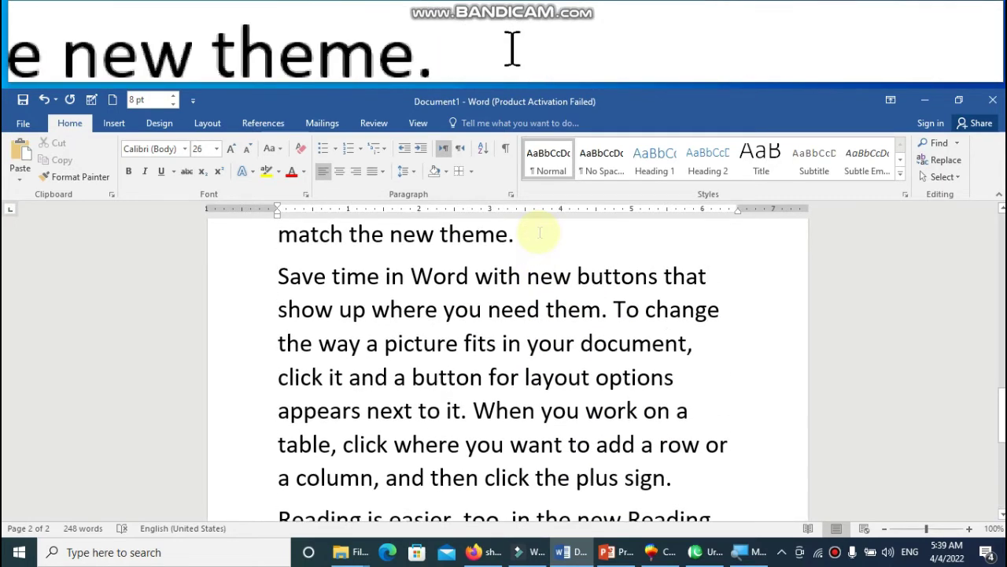
scroll(540, 232, "up", 2)
scroll(542, 234, "up", 2)
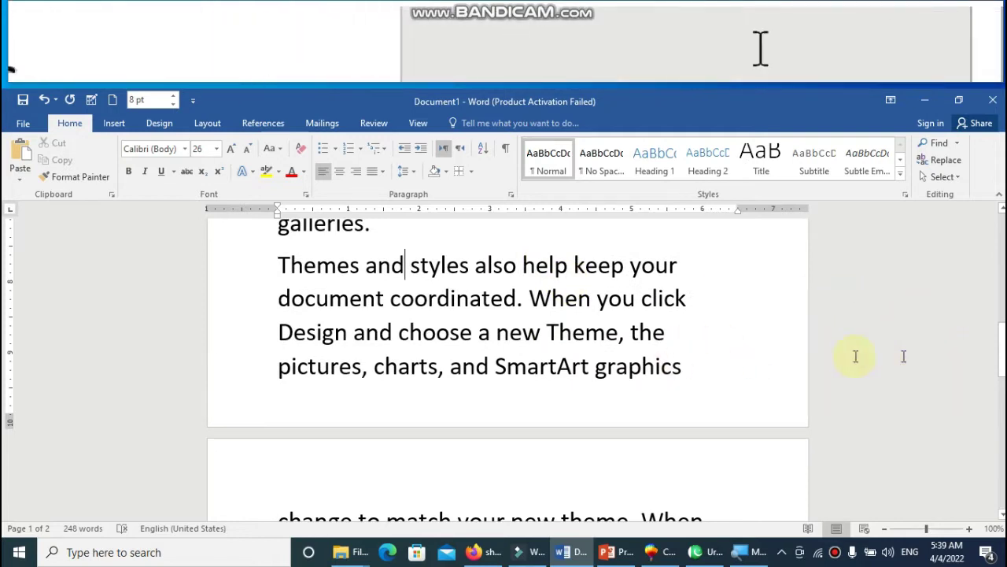
scroll(608, 377, "up", 2)
scroll(606, 376, "up", 2)
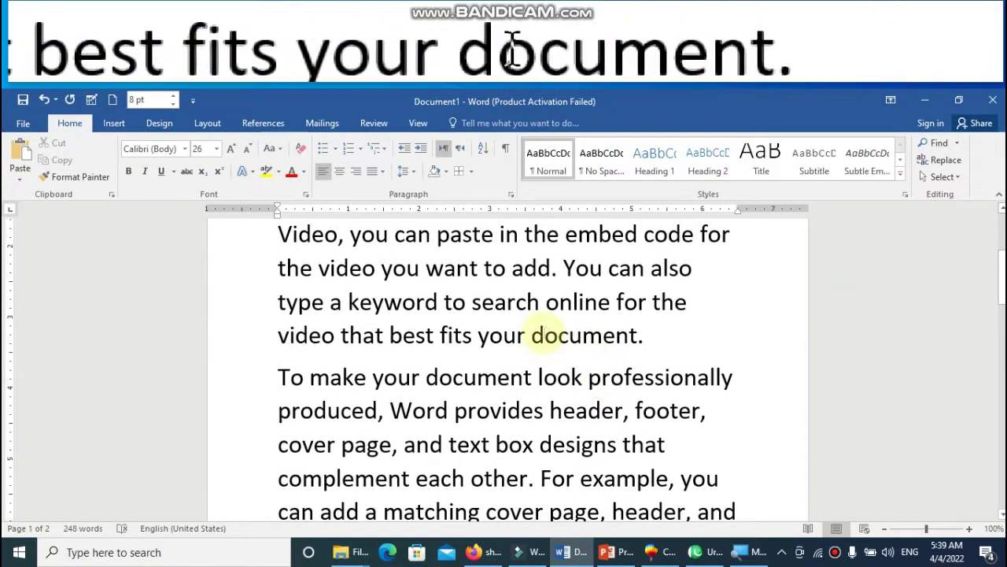
scroll(540, 333, "up", 2)
mouse_move(277, 360)
left_mouse_down()
mouse_move(538, 439)
mouse_move(630, 442)
left_mouse_up()
left_click(629, 442)
- Confirm the text is gone and open the print preview with Ctrl+P
scroll(634, 436, "down", 1)
scroll(637, 432, "down", 2)
scroll(643, 426, "down", 1)
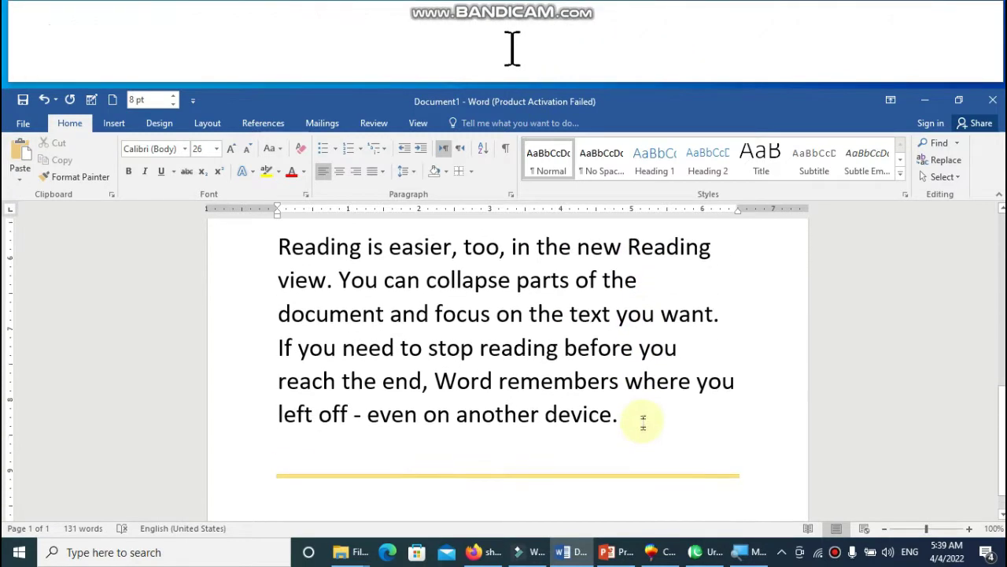
scroll(639, 393, "up", 1)
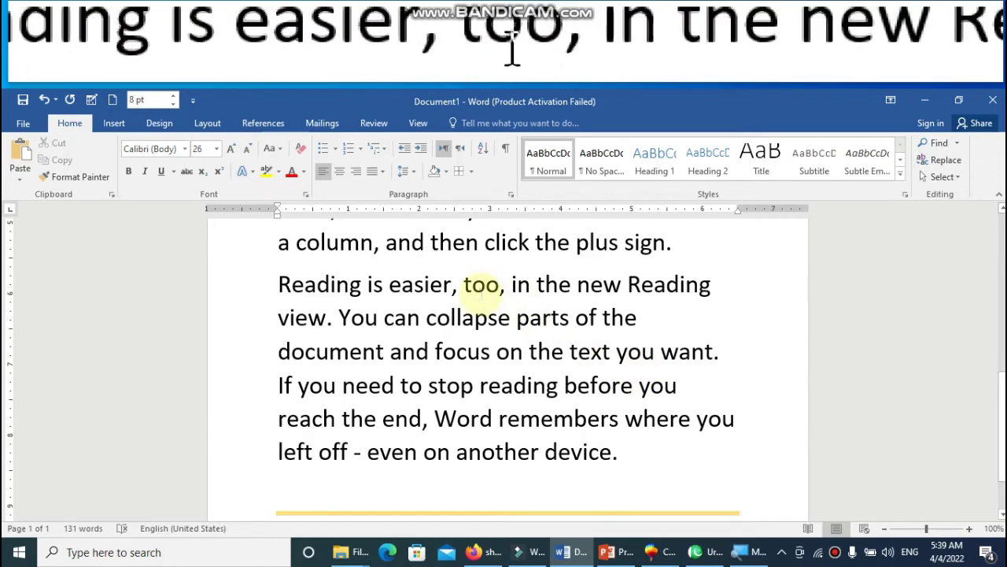
key("ctrl+p")
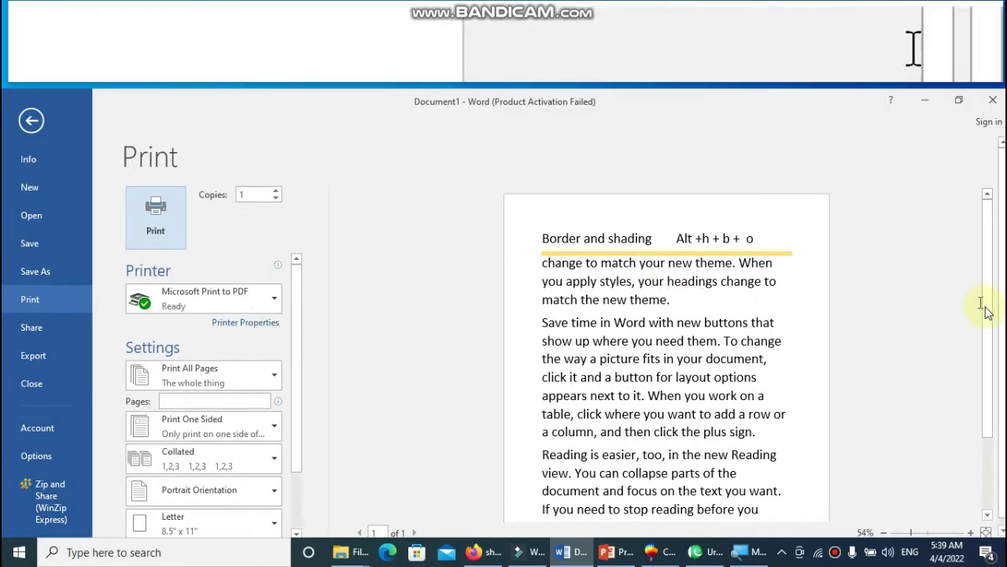
- Zoom out the preview to confirm a single page, then return to editing
left_click_drag(990, 349, 990, 355)
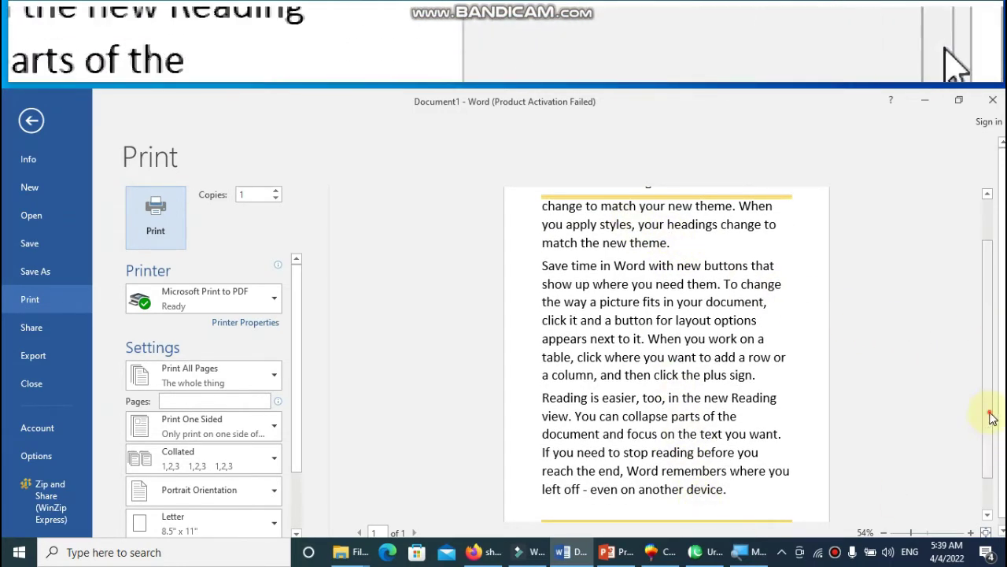
left_click_drag(913, 533, 907, 532)
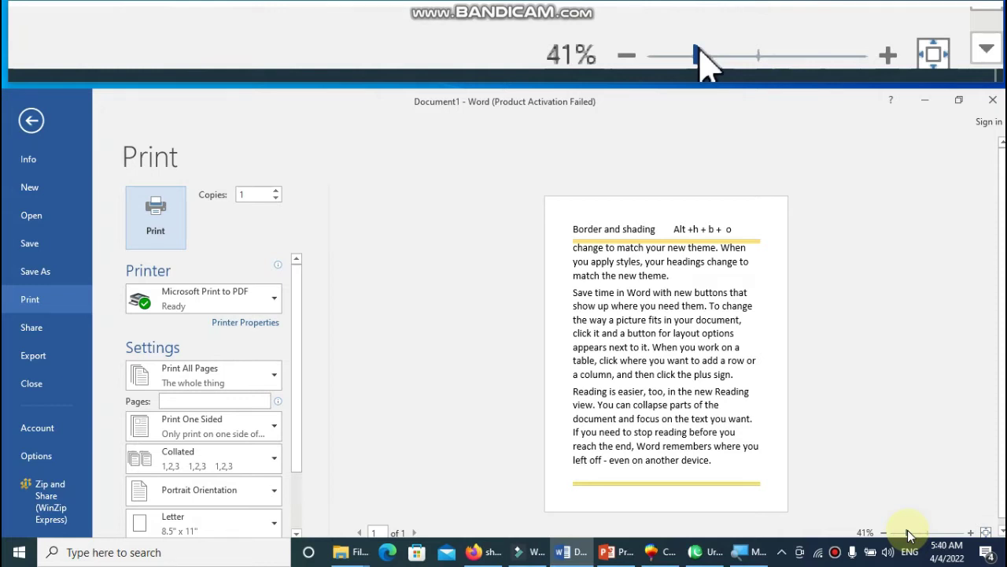
key("Escape")
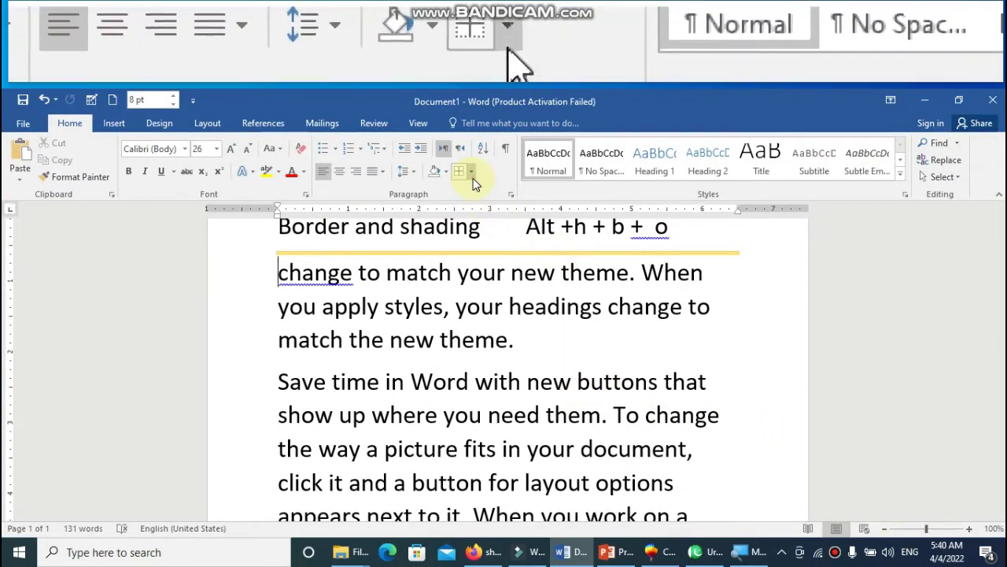
- Restore the left and right borders on the sample-text block, applied to the paragraph
left_click(473, 178)
left_click(474, 462)
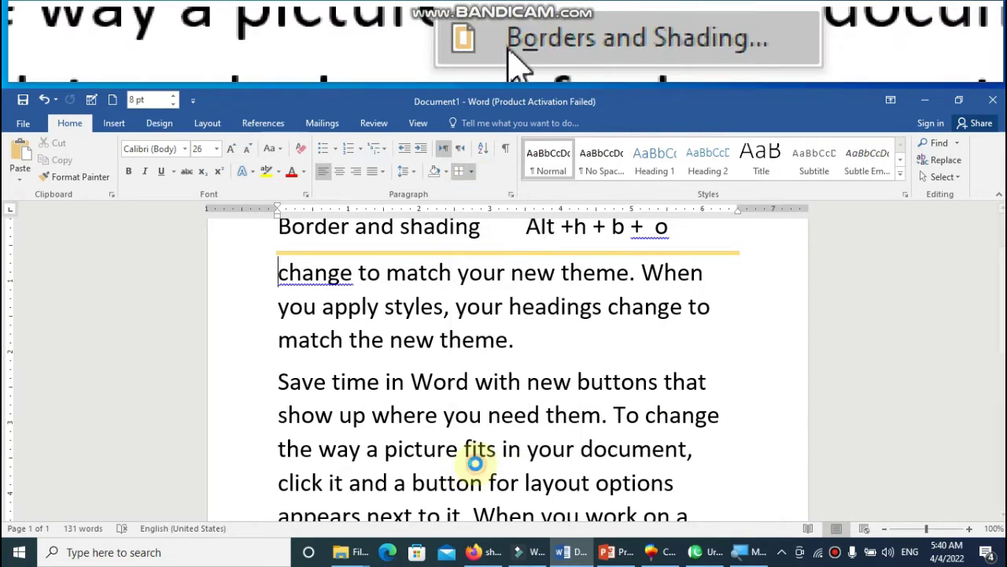
left_click(565, 285)
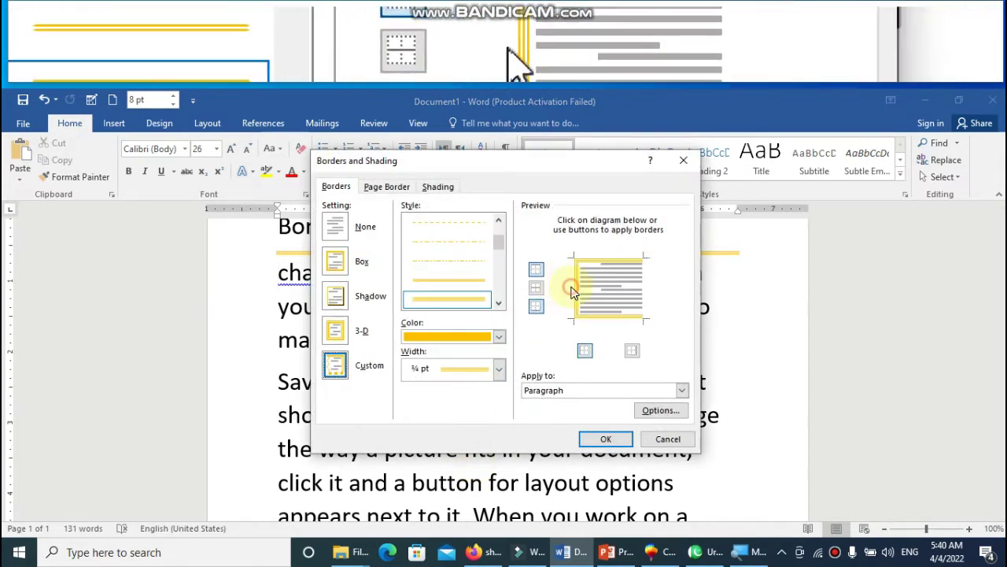
left_click(642, 293)
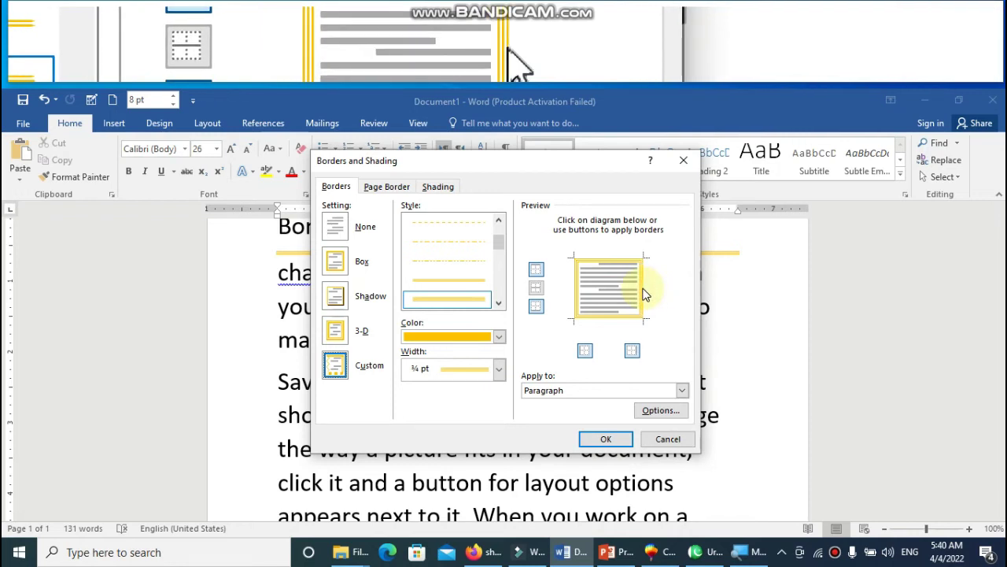
left_click(682, 391)
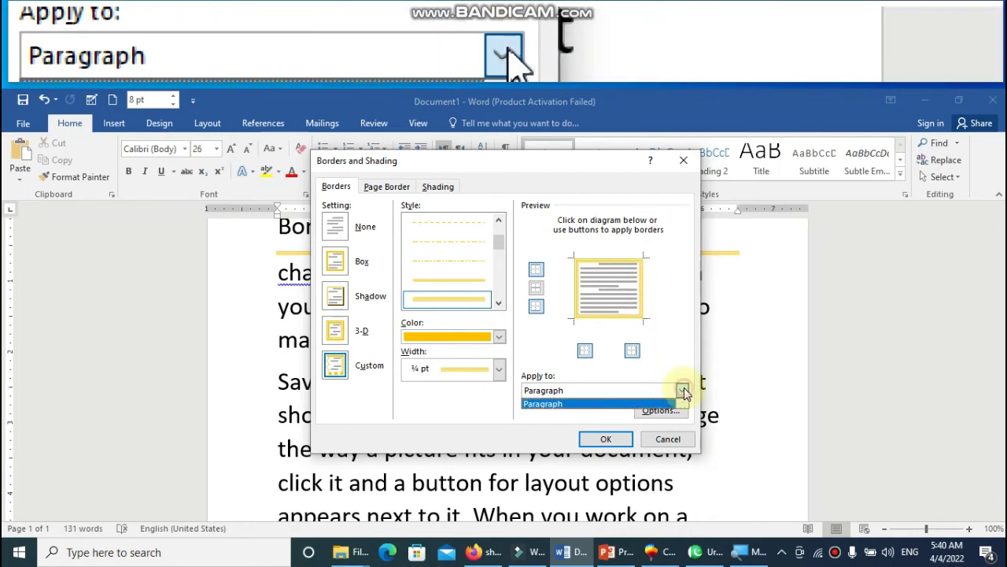
left_click(683, 391)
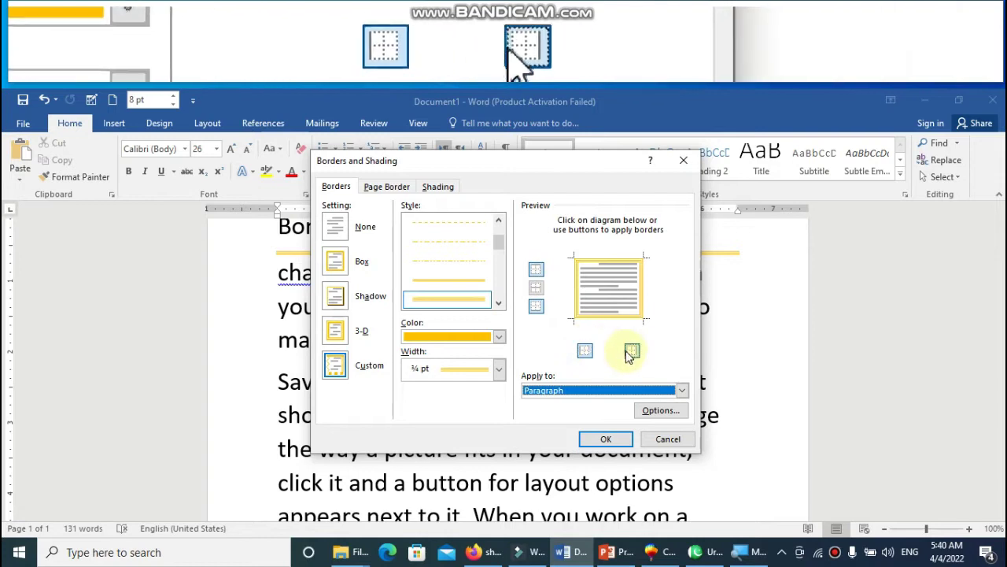
- Switch the paragraph border setting to 3-D and apply it
left_click(334, 261)
left_click(336, 295)
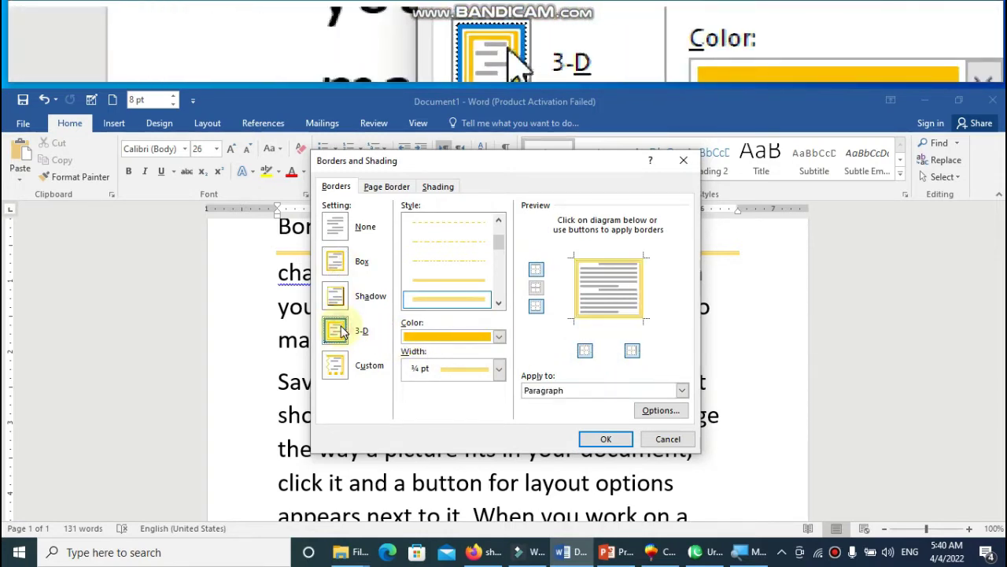
left_click(339, 299)
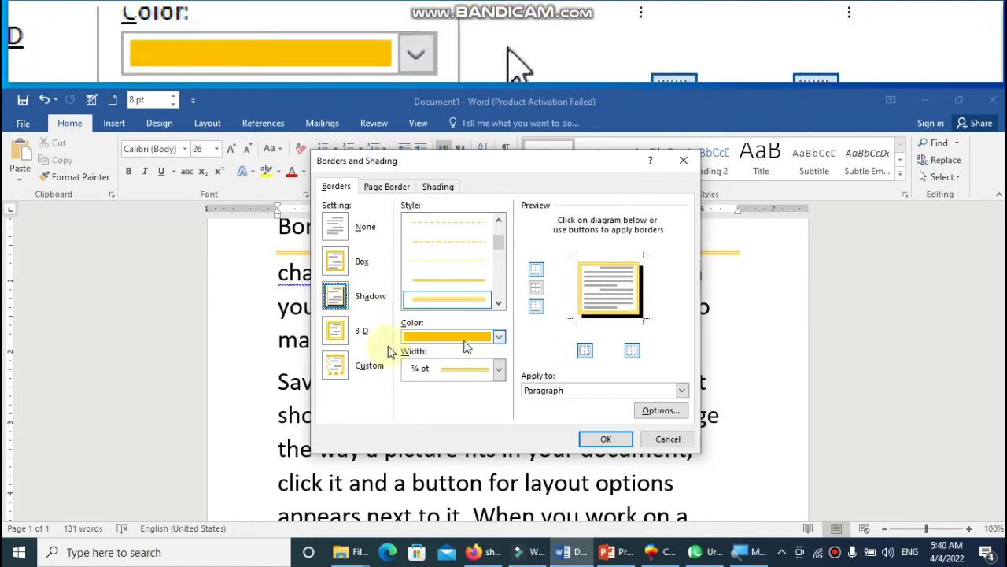
left_click(350, 332)
left_click(346, 333)
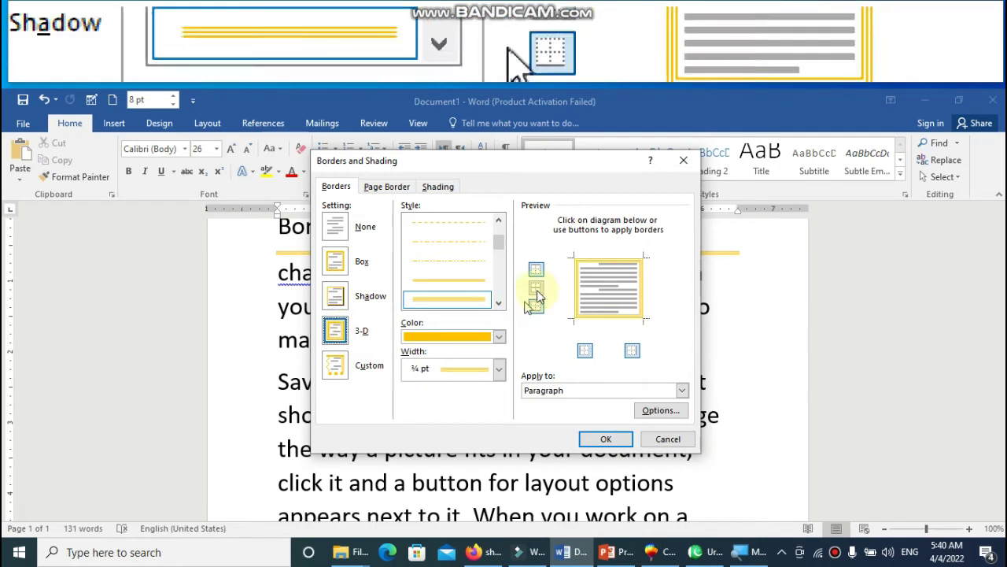
left_click(606, 439)
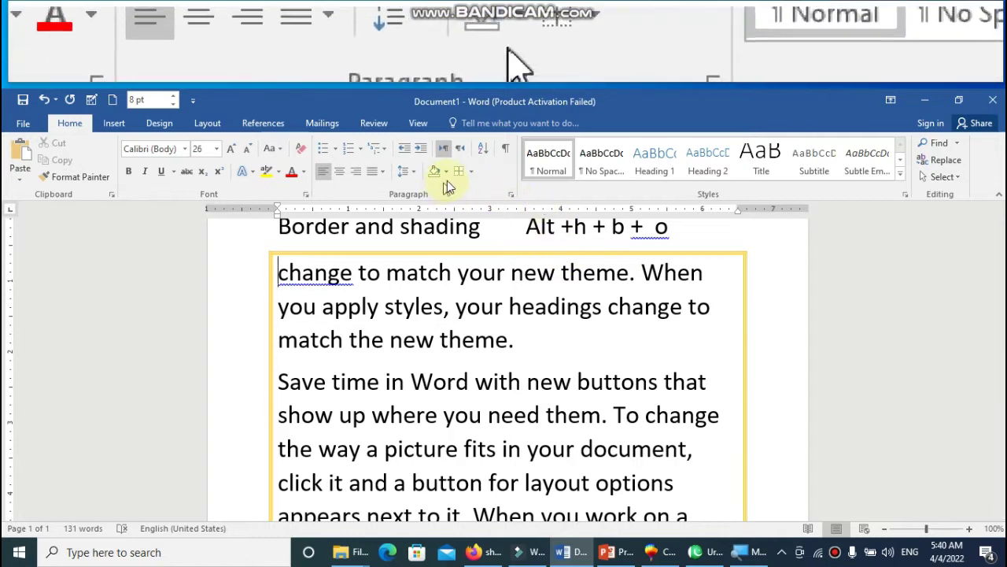
- Set up a solid red 3 pt page border line
left_click(471, 173)
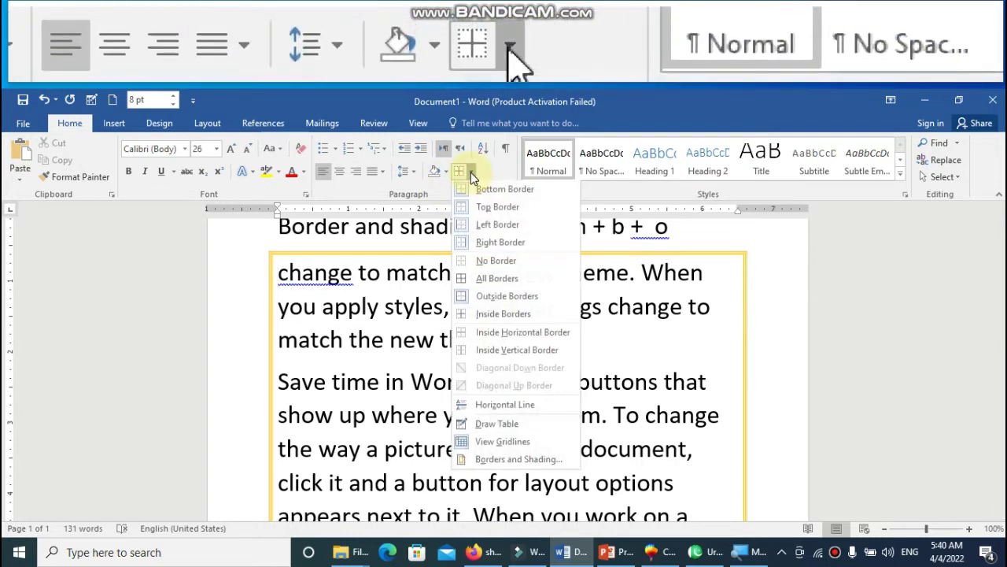
left_click(518, 461)
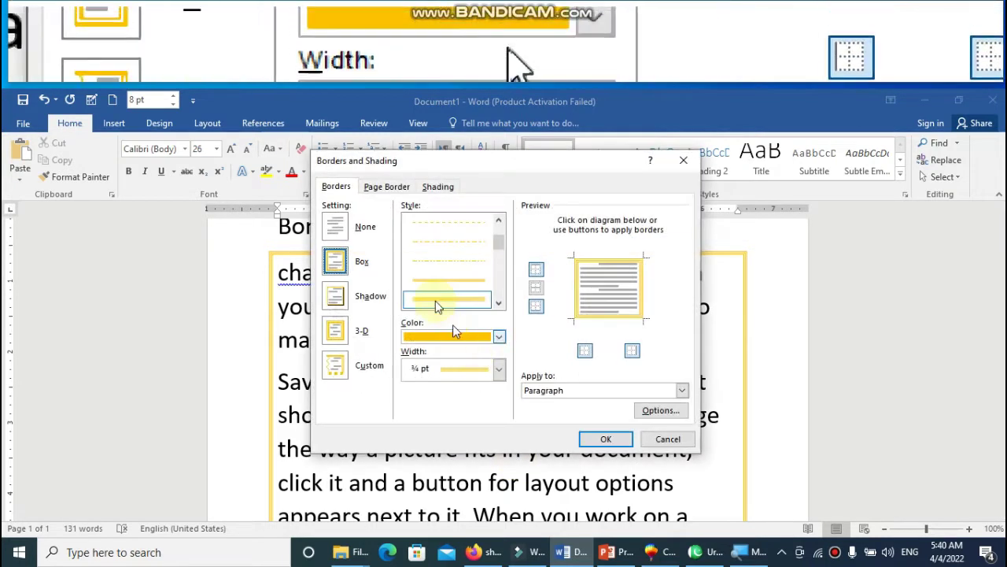
left_click(389, 188)
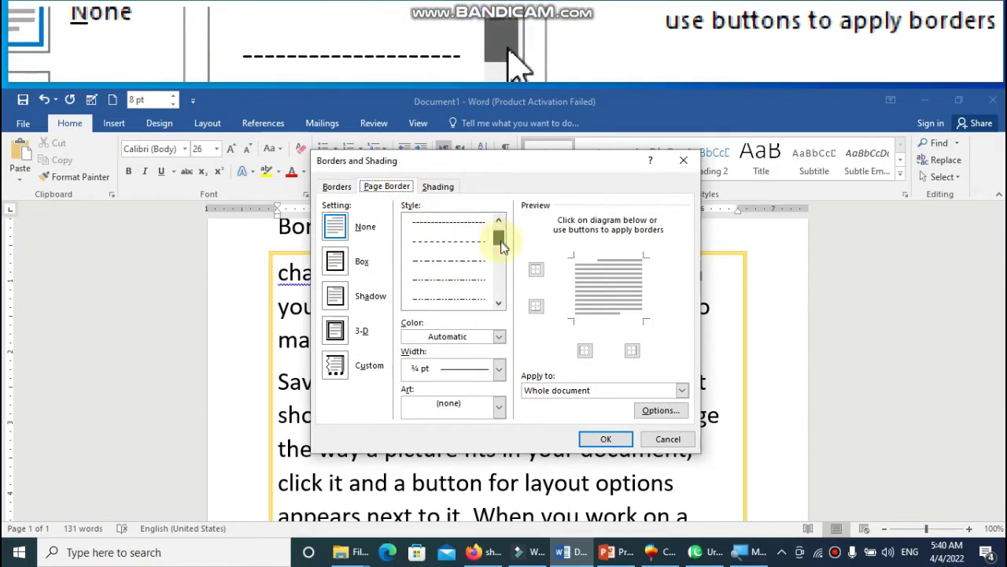
left_click_drag(503, 241, 504, 252)
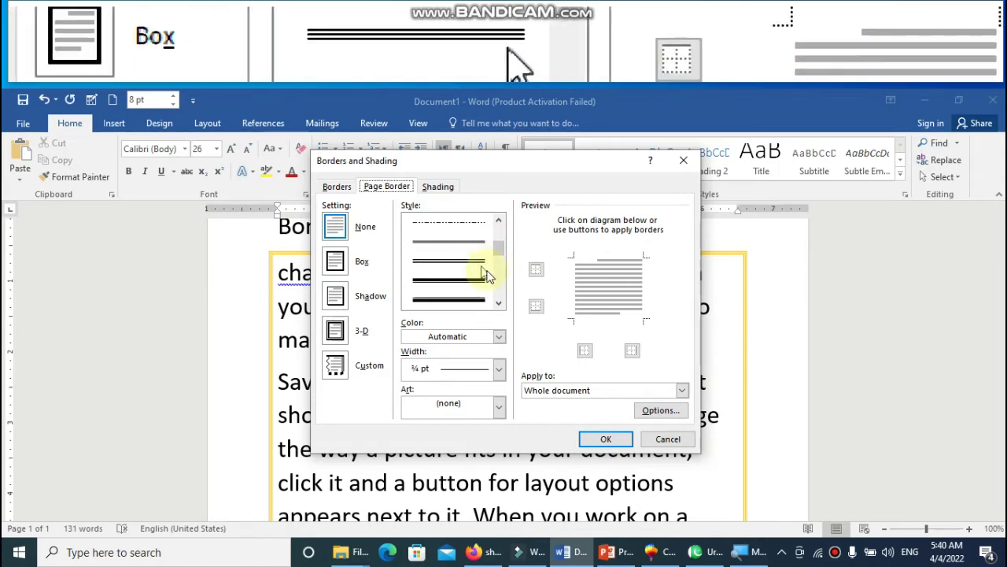
left_click(498, 301)
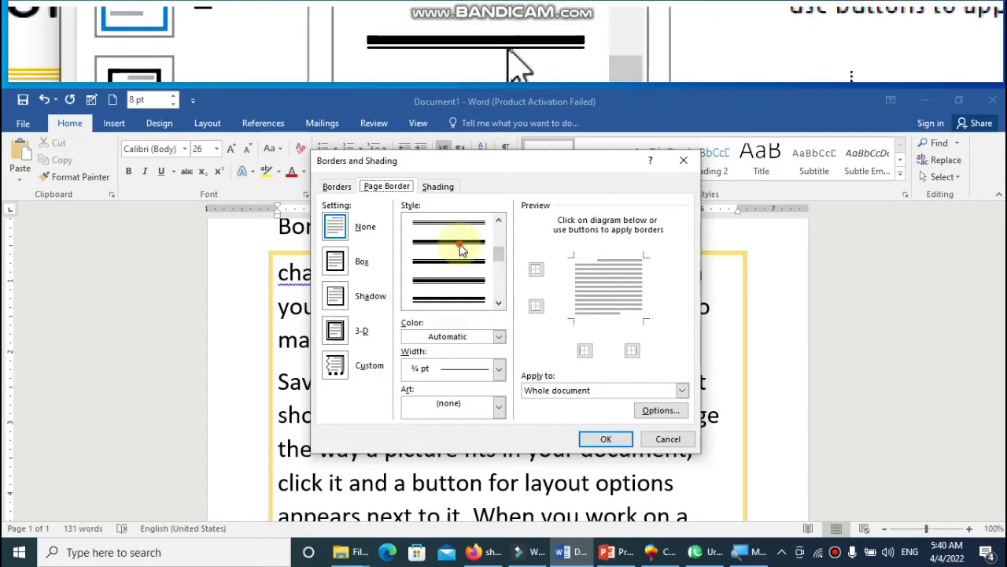
left_click(461, 250)
left_click(498, 336)
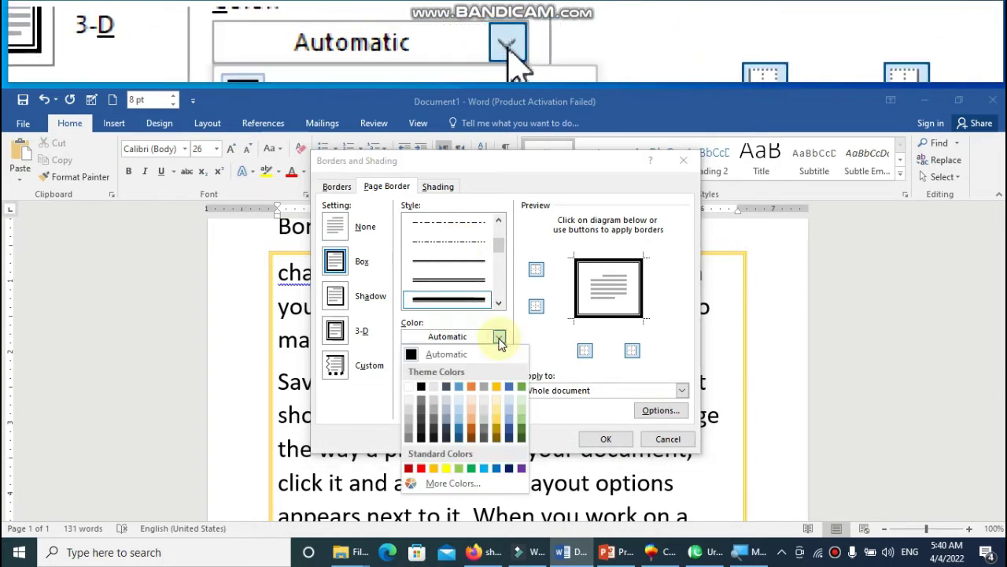
left_click(423, 468)
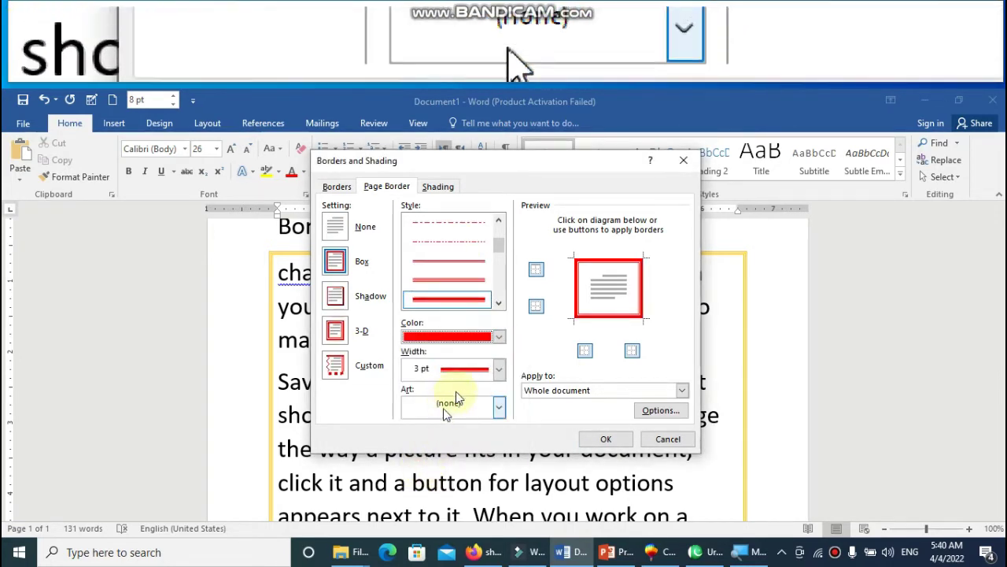
left_click(498, 369)
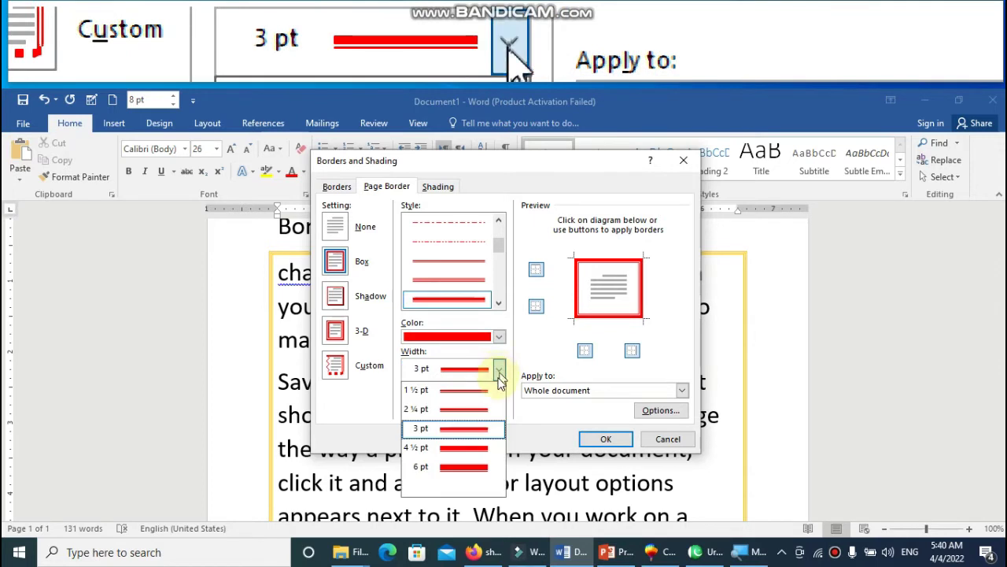
left_click(486, 435)
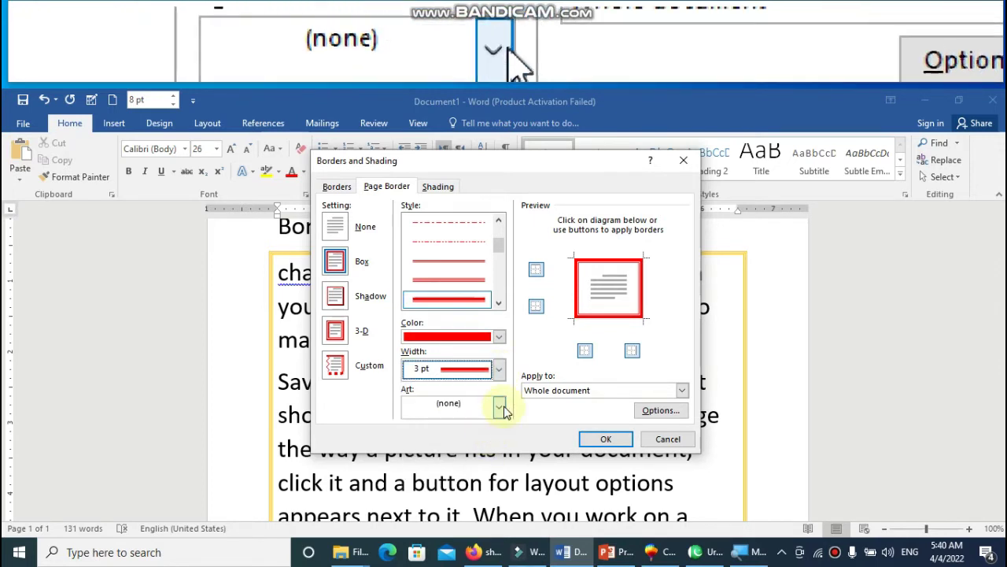
- Choose the muffin art for the page border and apply it
left_click(501, 406)
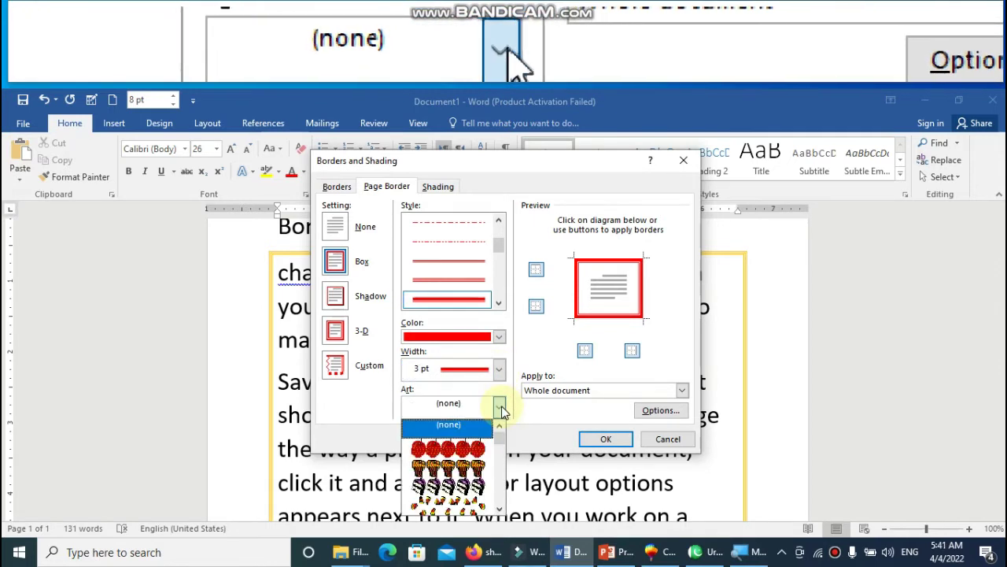
left_click(478, 468)
left_click(598, 433)
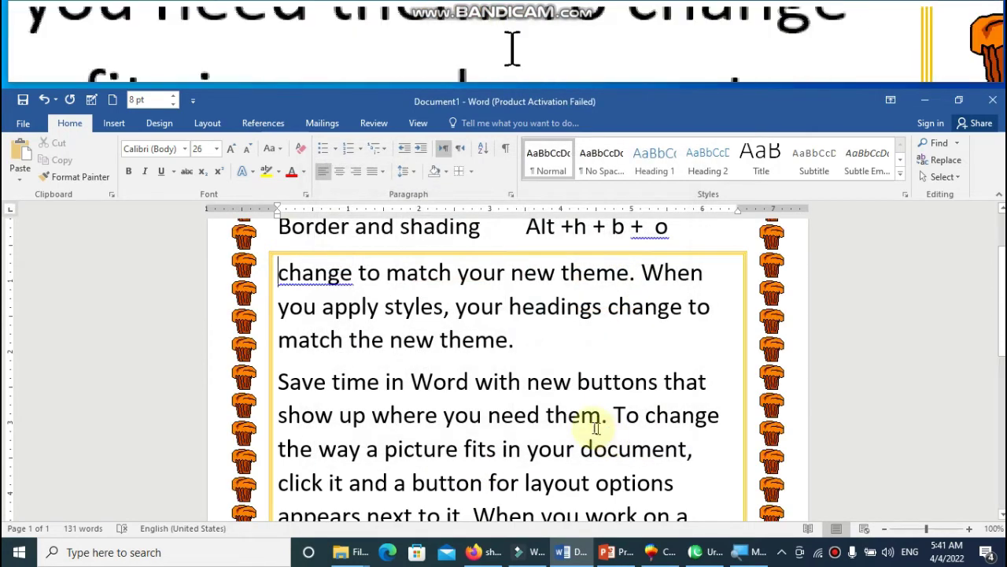
- Change the page border art from muffins to the small red-dot pattern
scroll(635, 281, "up", 2)
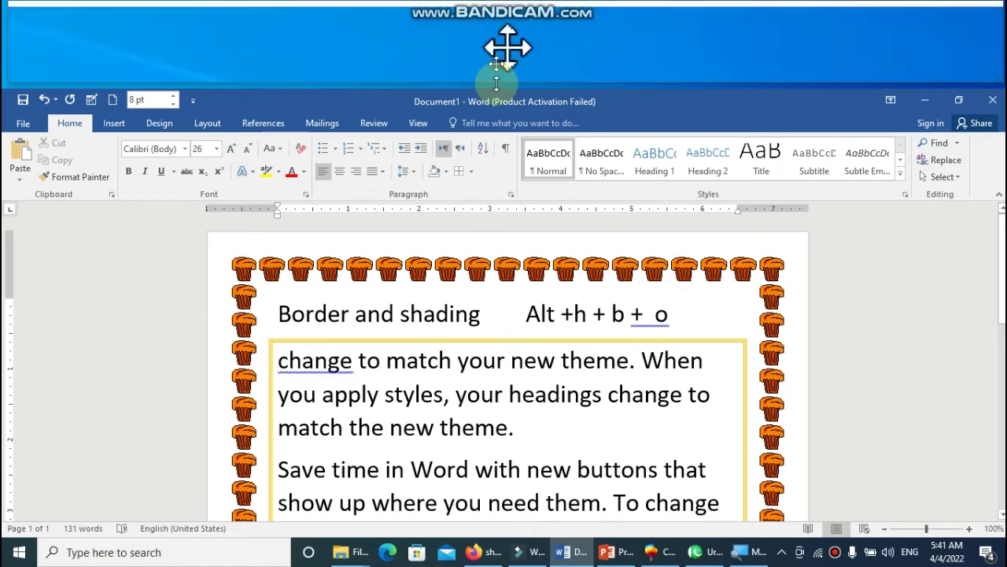
left_click(472, 175)
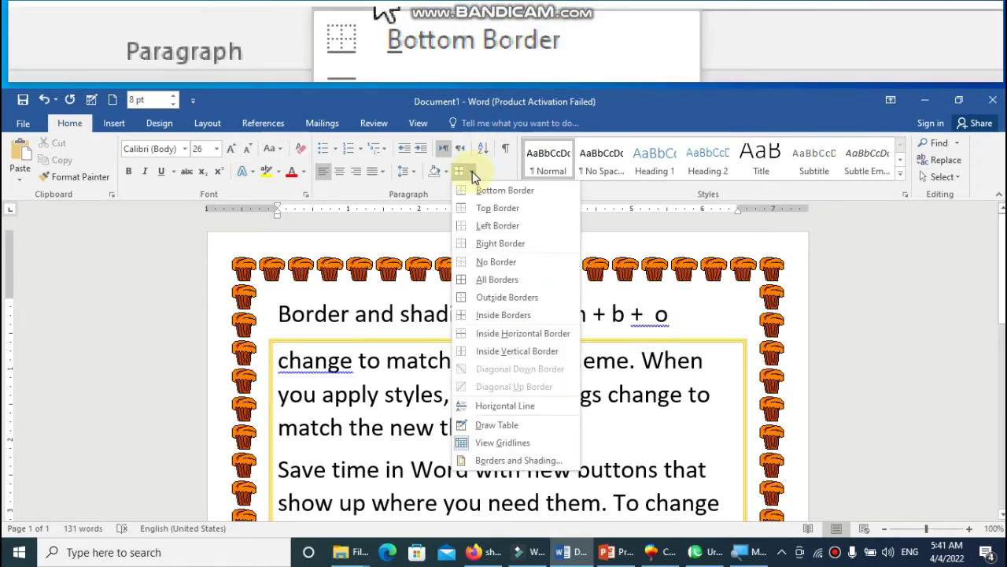
key("o")
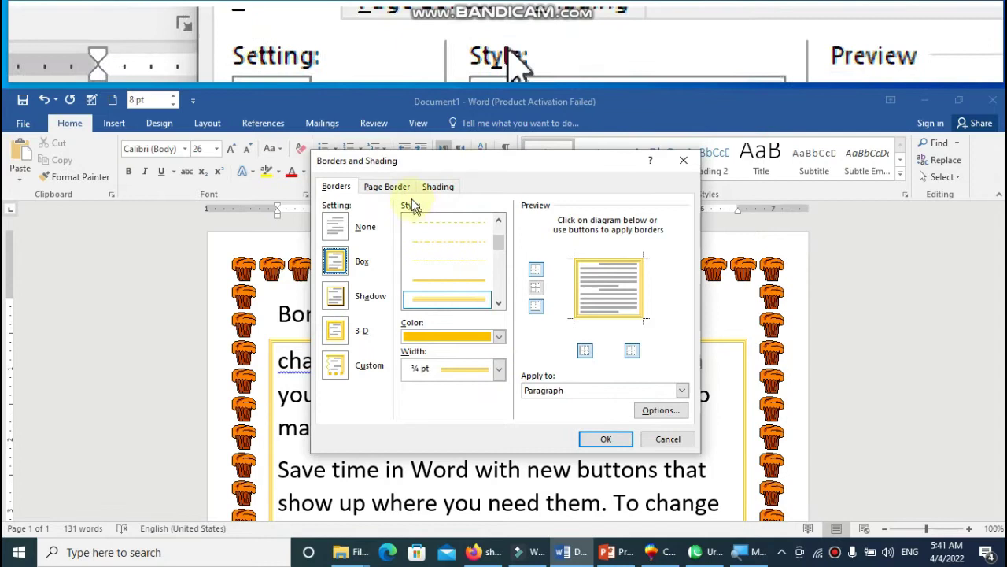
left_click(403, 189)
left_click(499, 409)
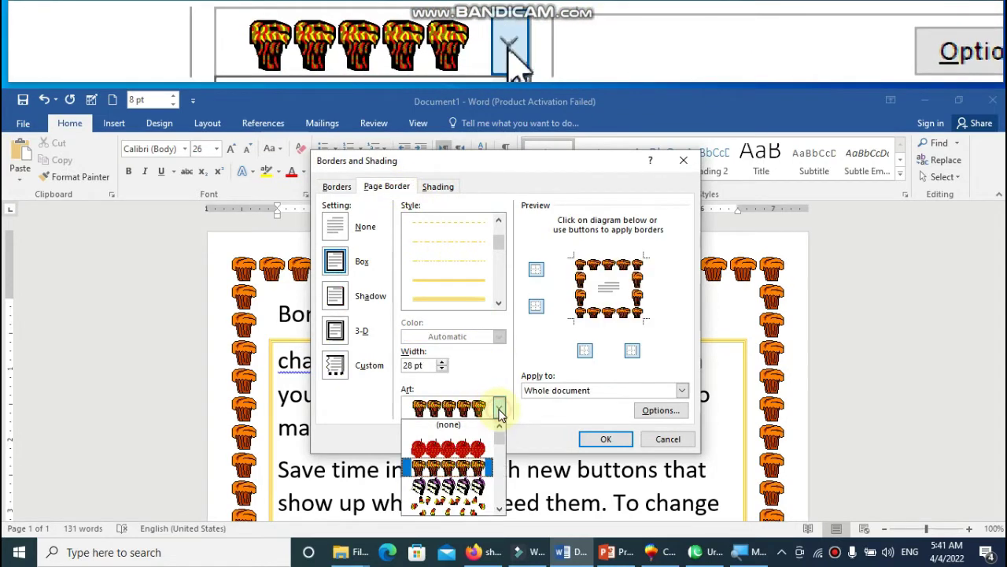
scroll(505, 447, "down", 3)
scroll(504, 447, "down", 2)
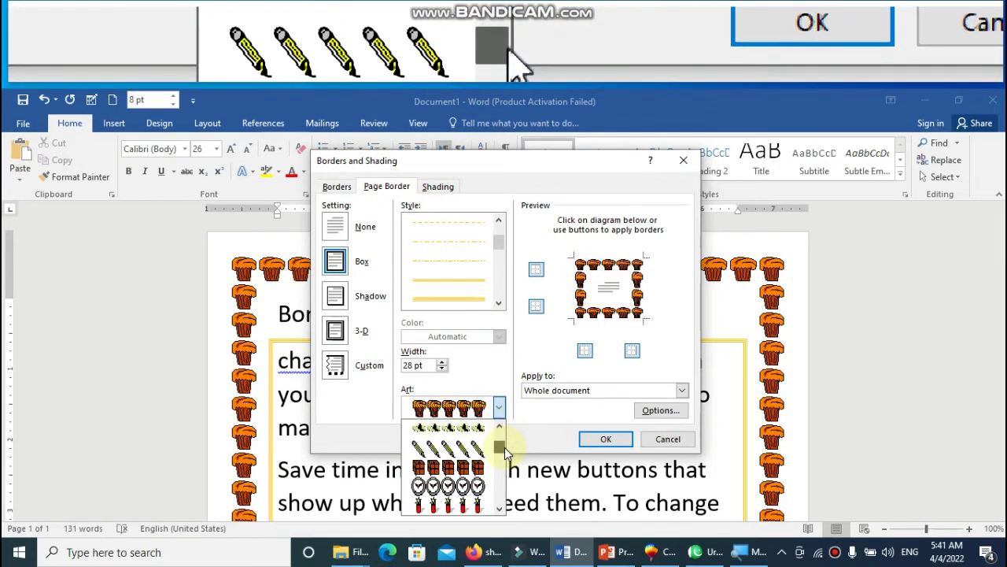
left_click(499, 508)
left_click(499, 508)
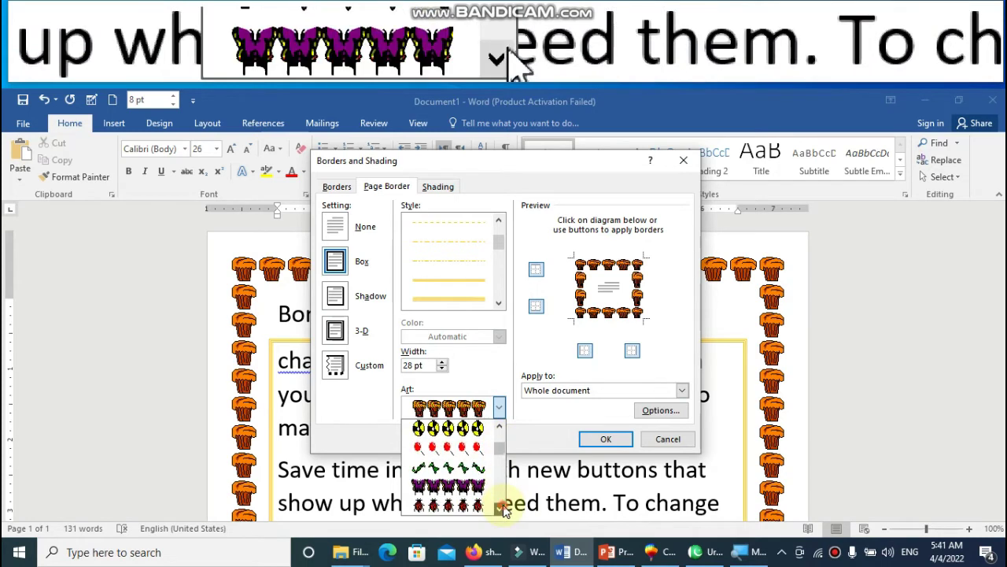
left_click(448, 447)
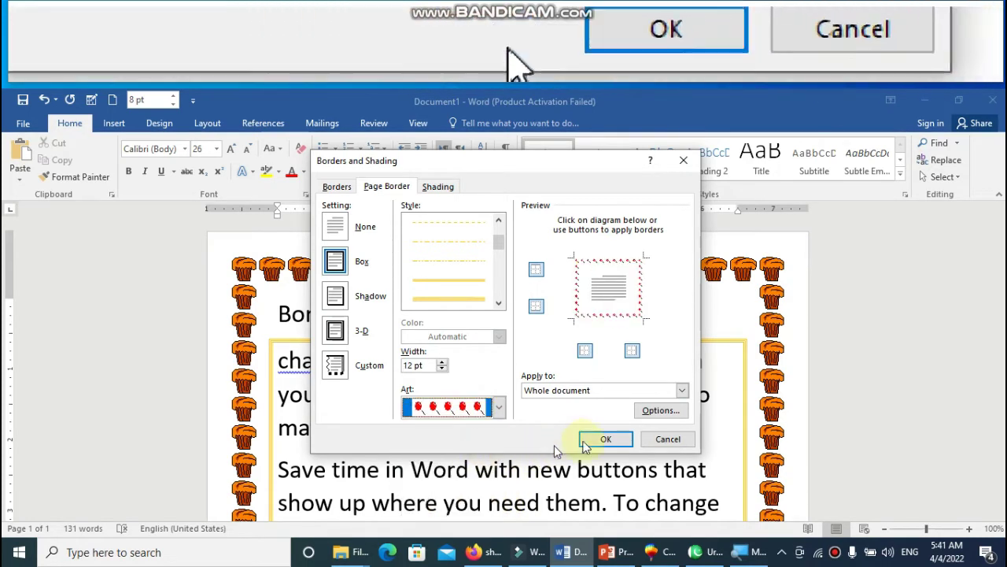
left_click(605, 438)
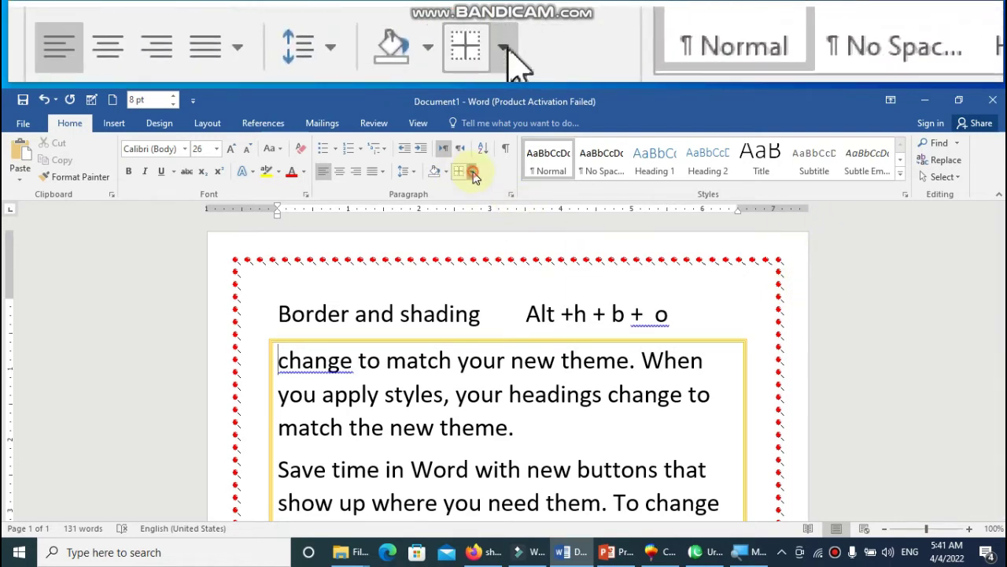
- Clear the art from the page border settings
left_click(470, 171)
left_click(483, 464)
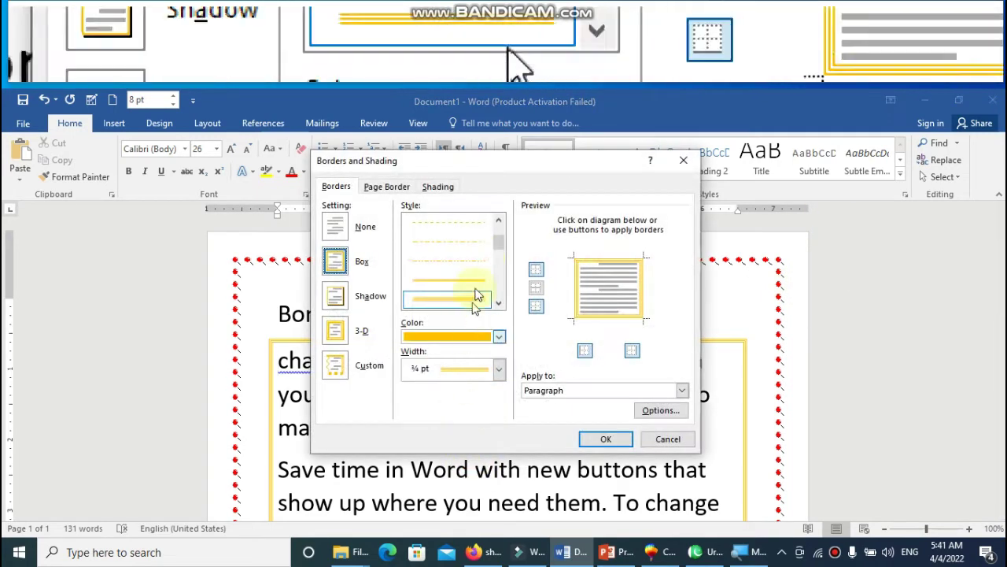
left_click(398, 195)
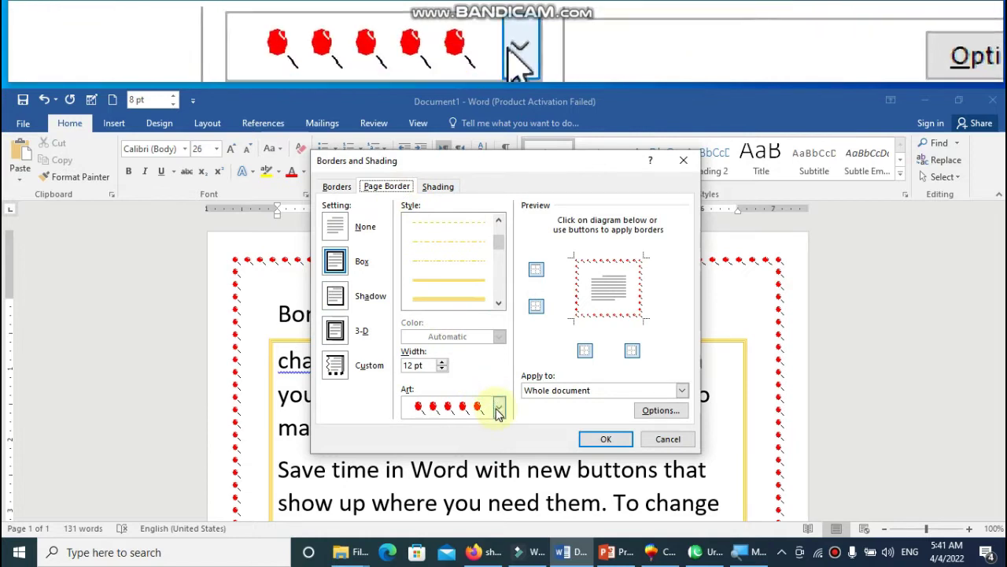
left_click(498, 406)
scroll(500, 436, "up", 5)
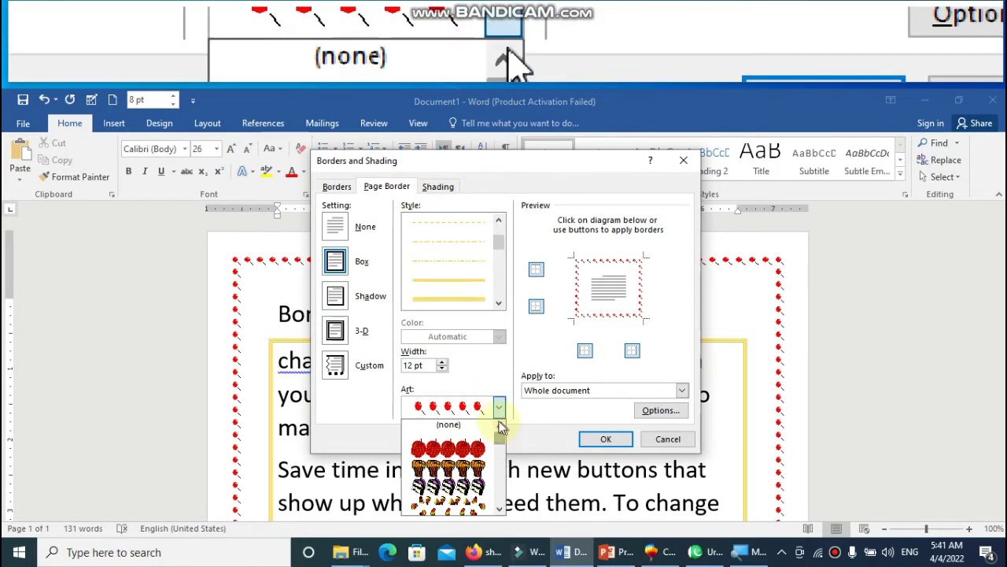
left_click(447, 427)
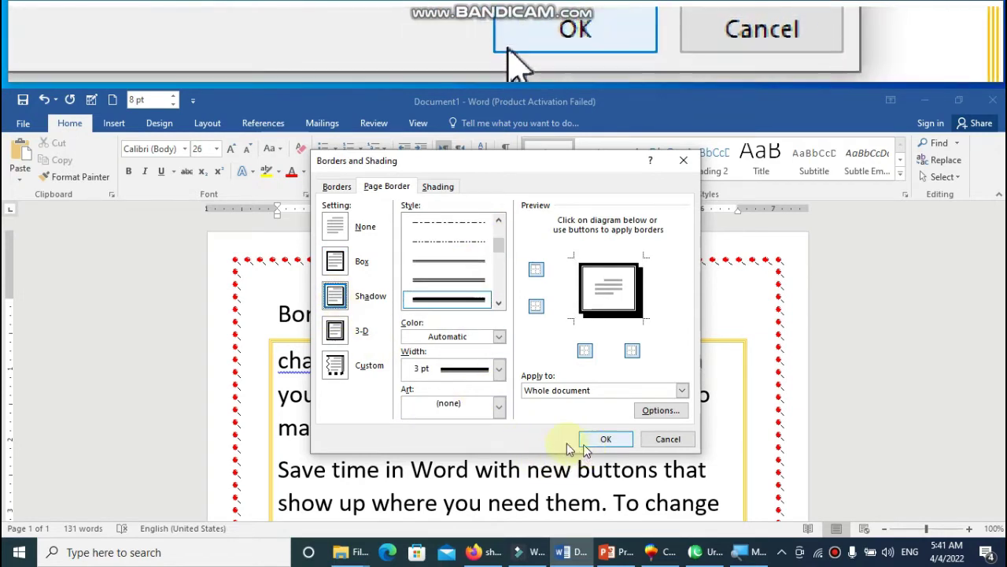
- Make the shadow page border green and 4½ pt wide, and apply it
left_click(500, 337)
left_click(455, 465)
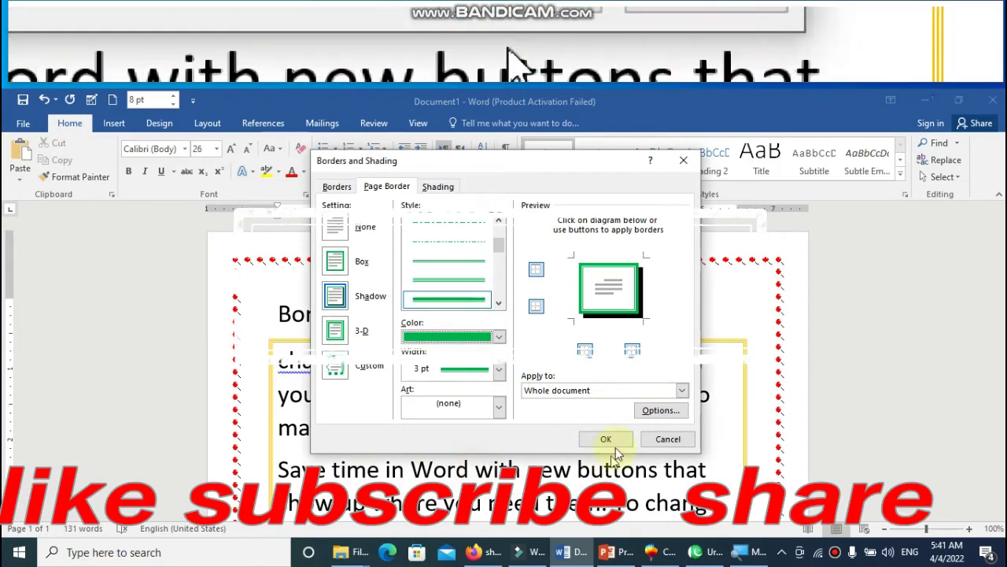
left_click(498, 368)
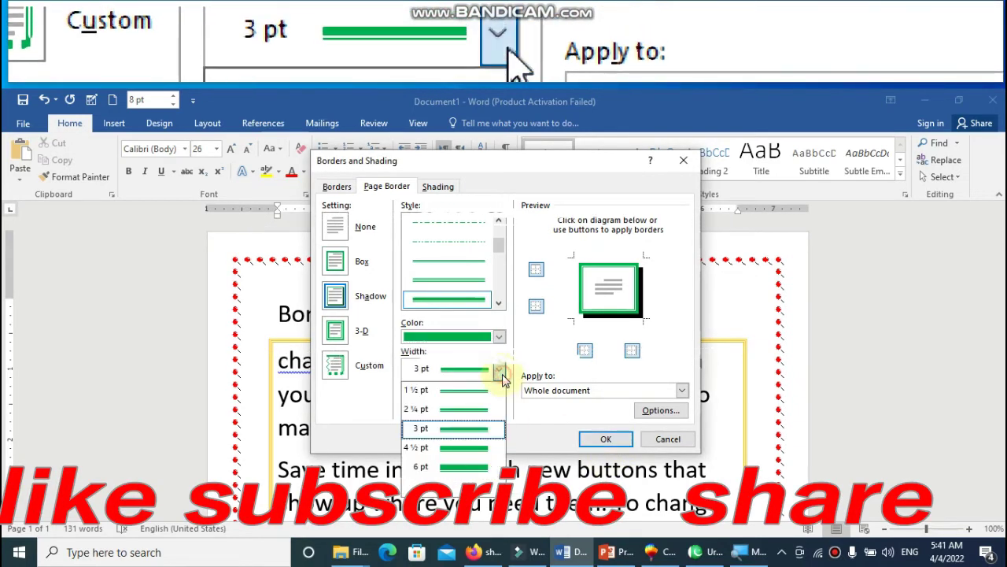
left_click(470, 445)
left_click(592, 439)
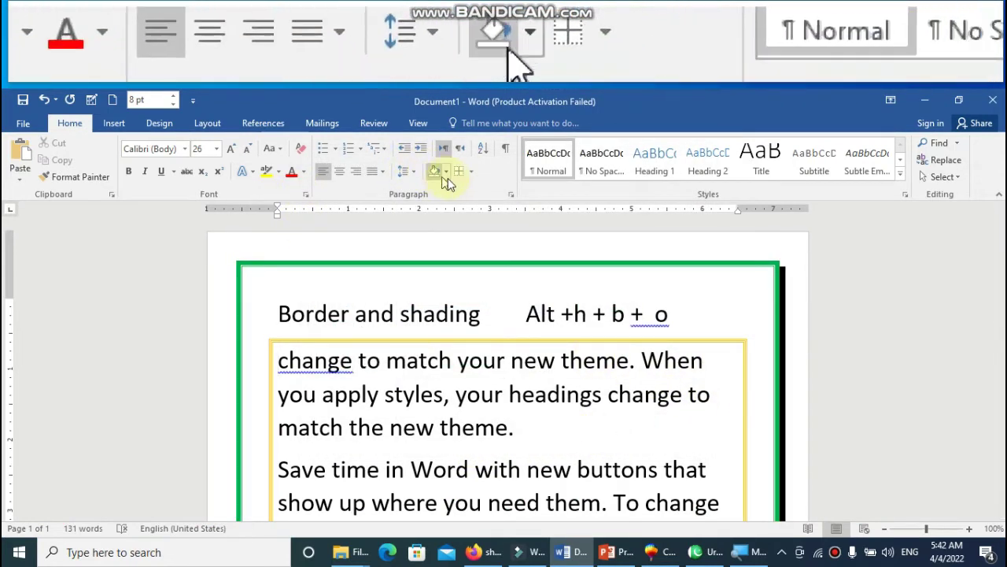
- Give the bordered body paragraphs a light green shading fill with pattern style Clear
left_click(472, 172)
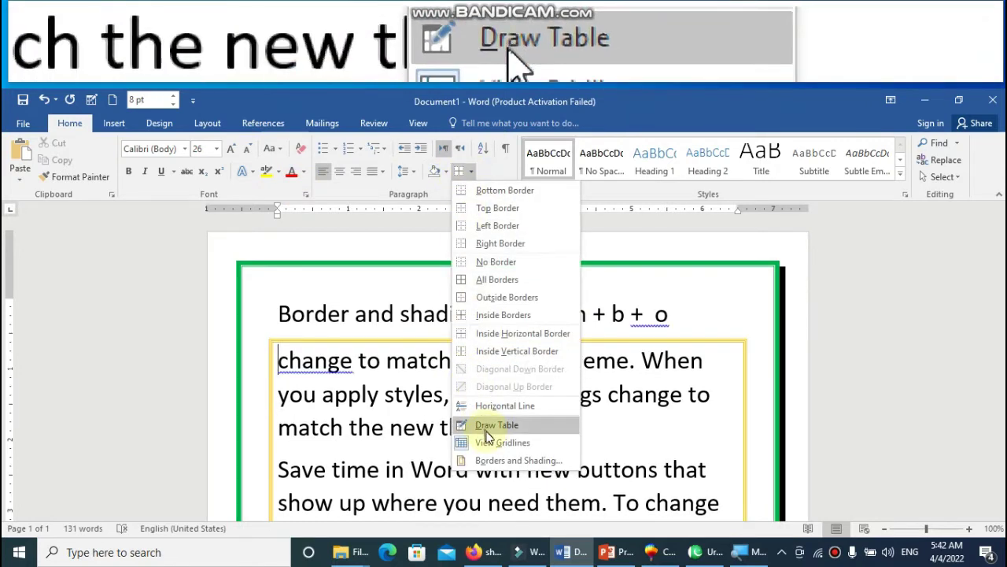
left_click(501, 460)
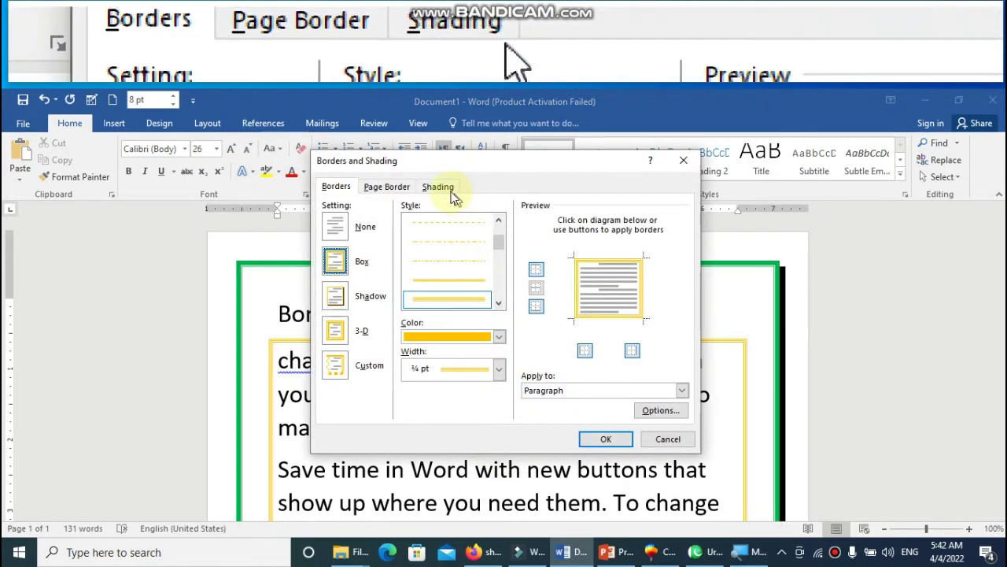
left_click(447, 189)
left_click(409, 223)
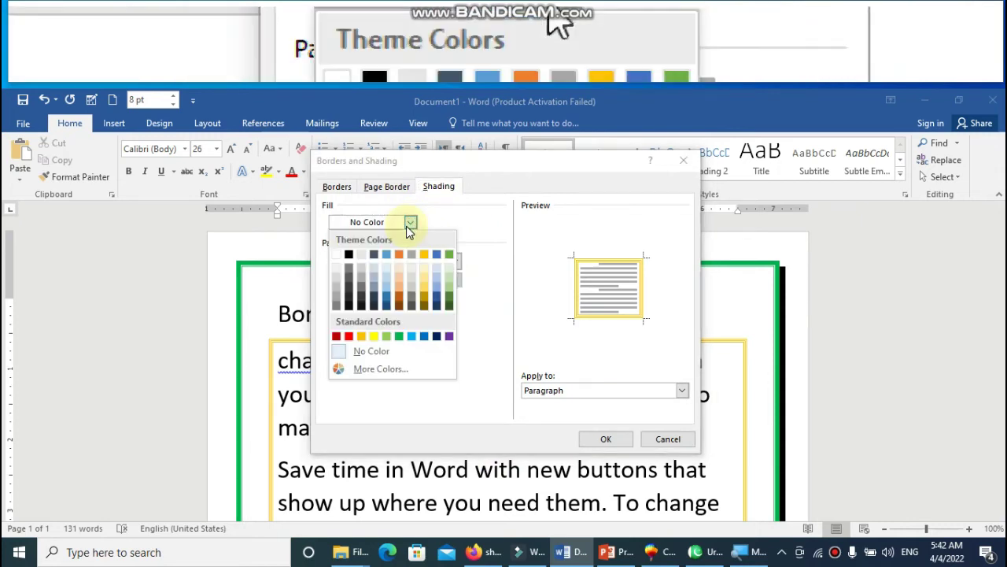
left_click(386, 336)
left_click(454, 264)
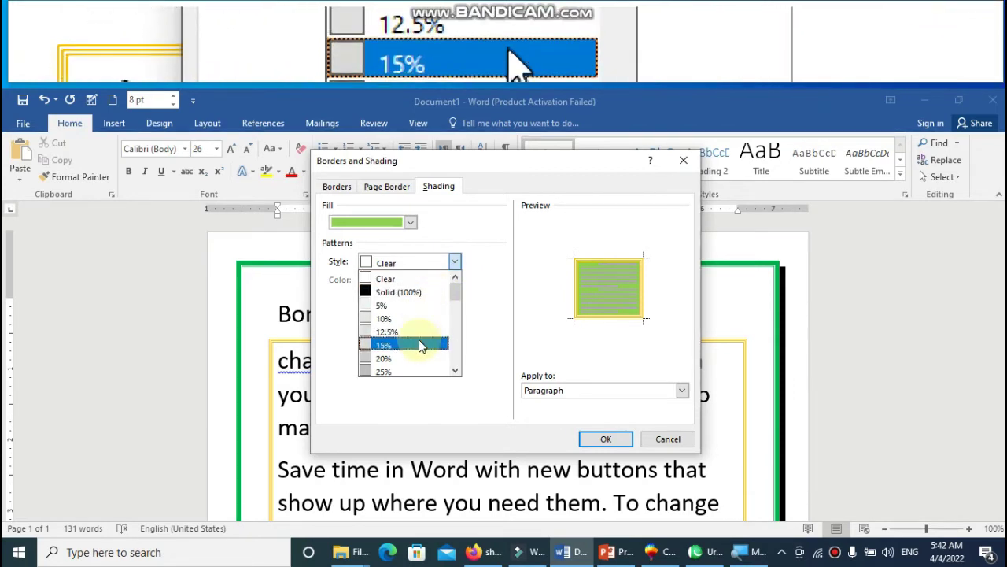
left_click(442, 237)
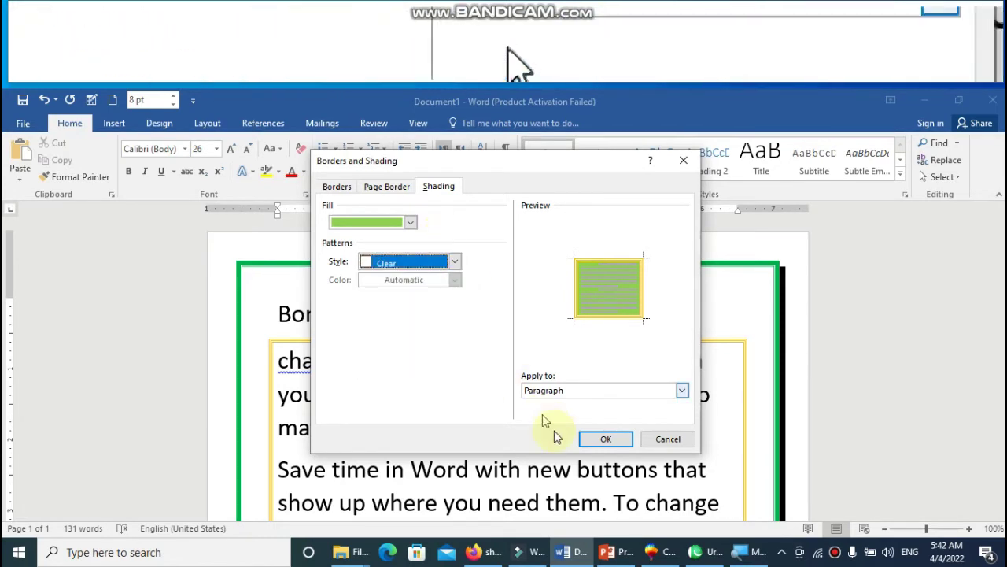
left_click(606, 439)
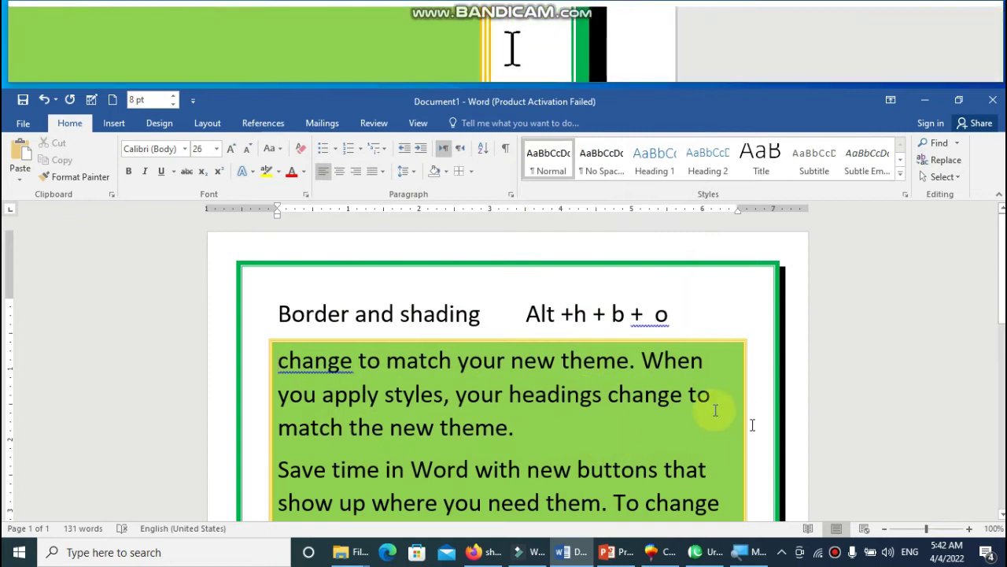
scroll(697, 410, "down", 2)
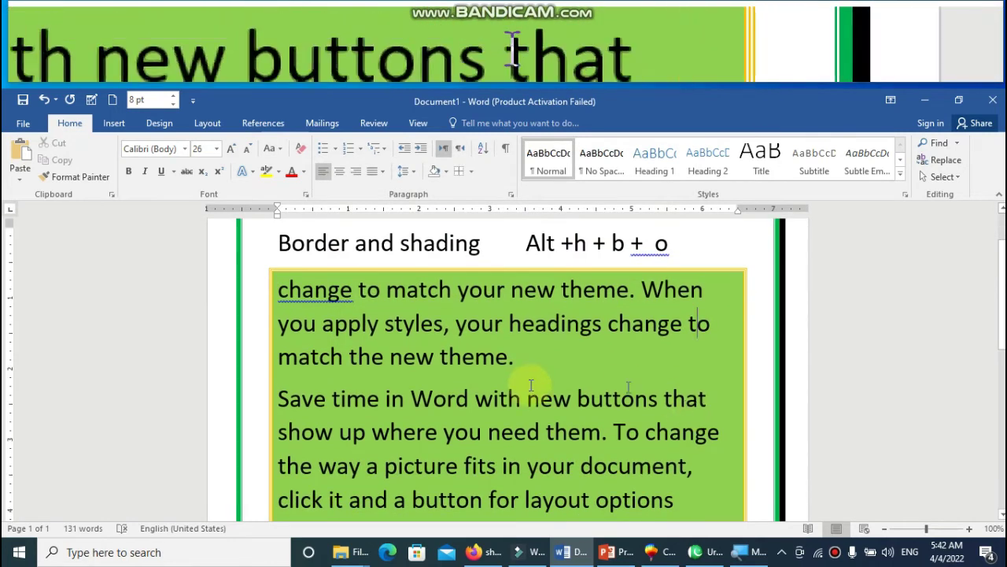
scroll(649, 331, "up", 2)
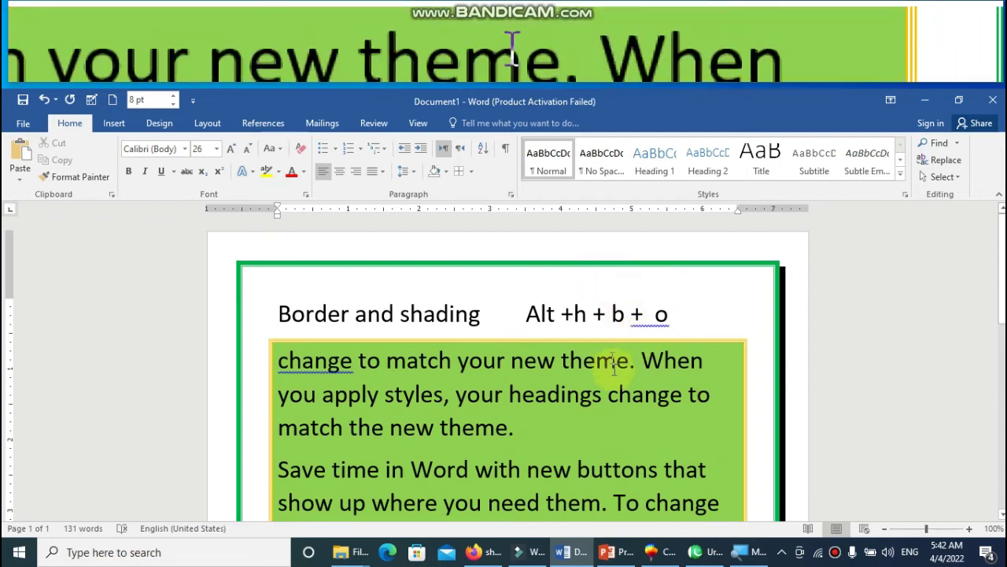
scroll(701, 389, "down", 1)
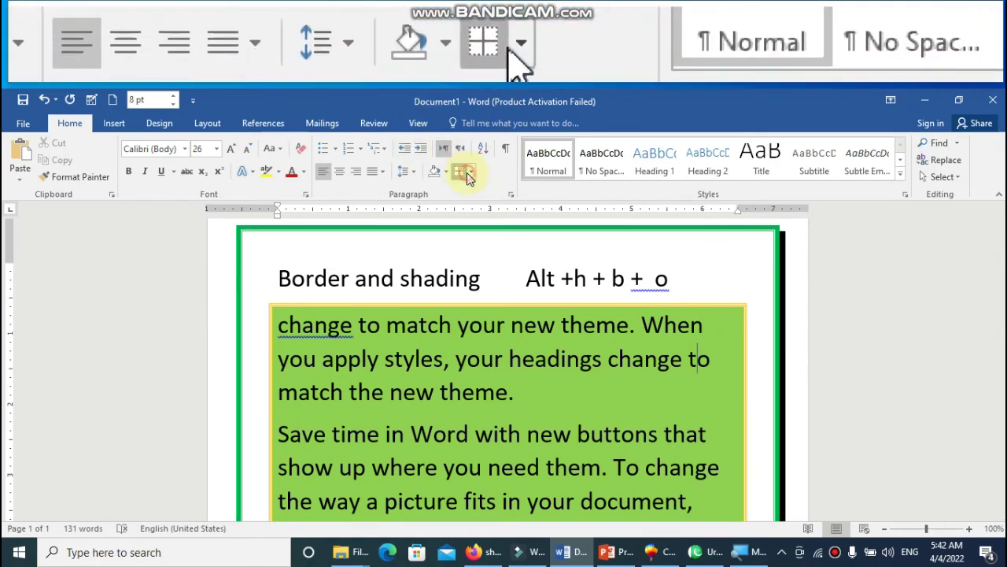
- In Borders and Shading, set the shading fill to No Color and the paragraph borders to None
left_click(470, 172)
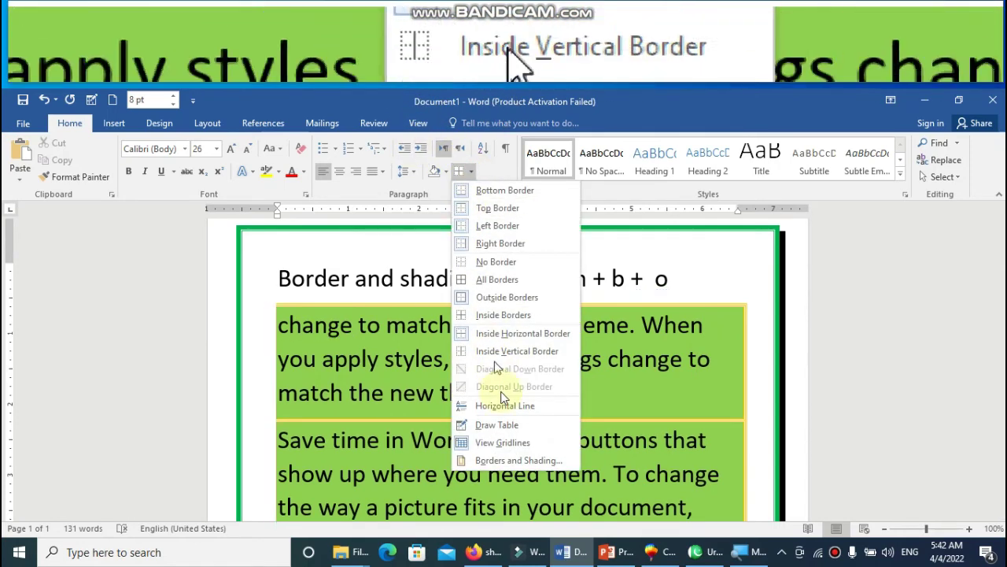
left_click(516, 461)
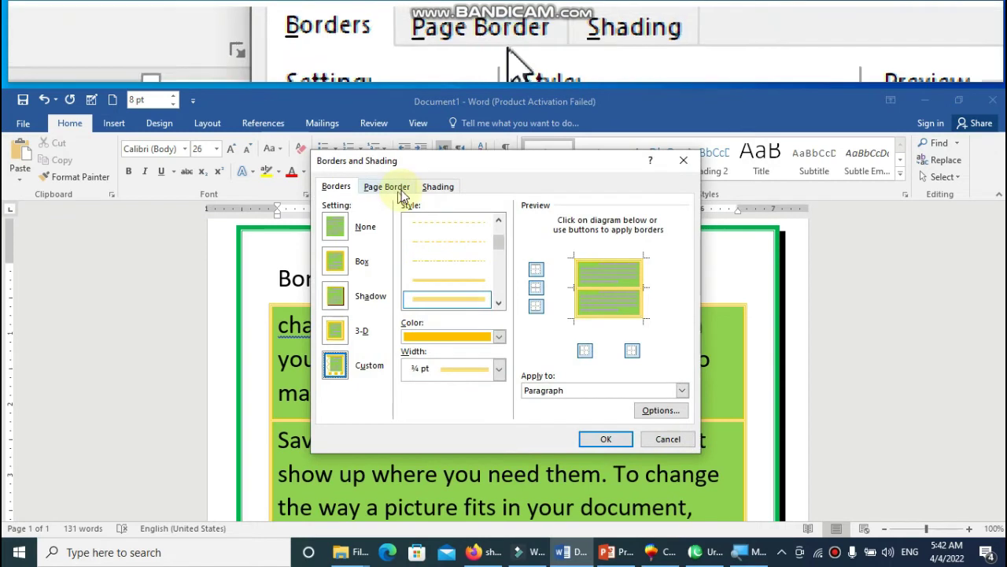
left_click(434, 187)
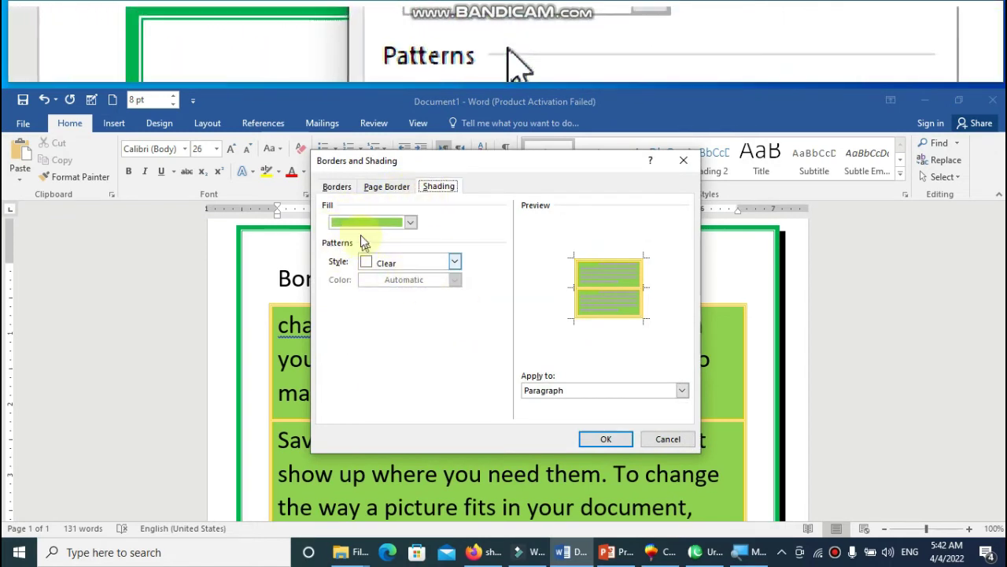
left_click(410, 223)
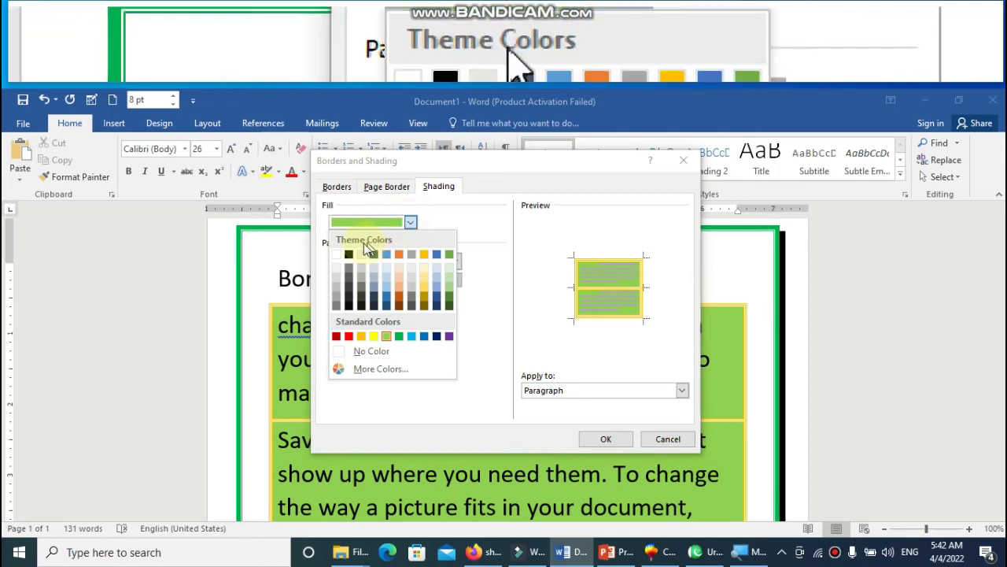
left_click(384, 353)
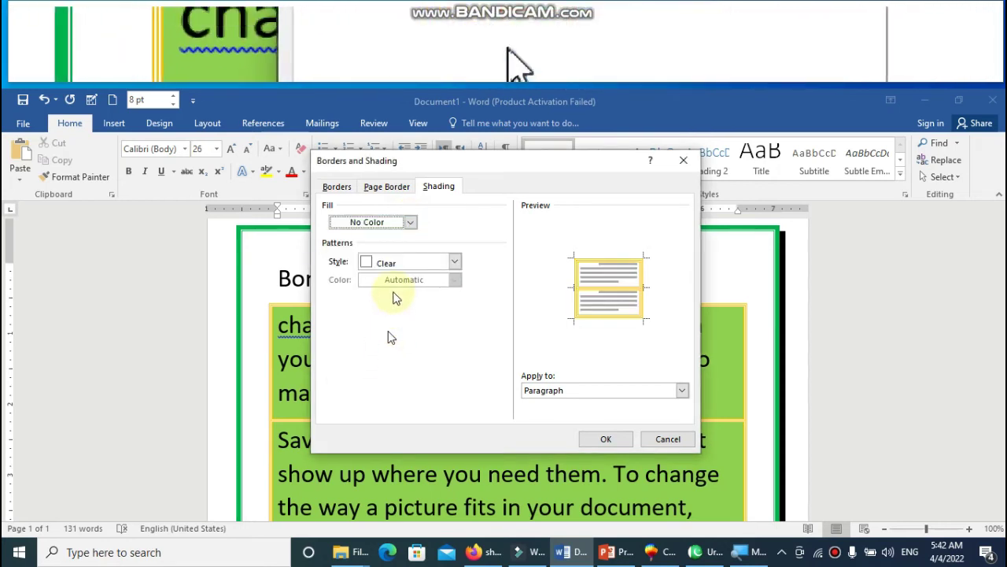
left_click(386, 186)
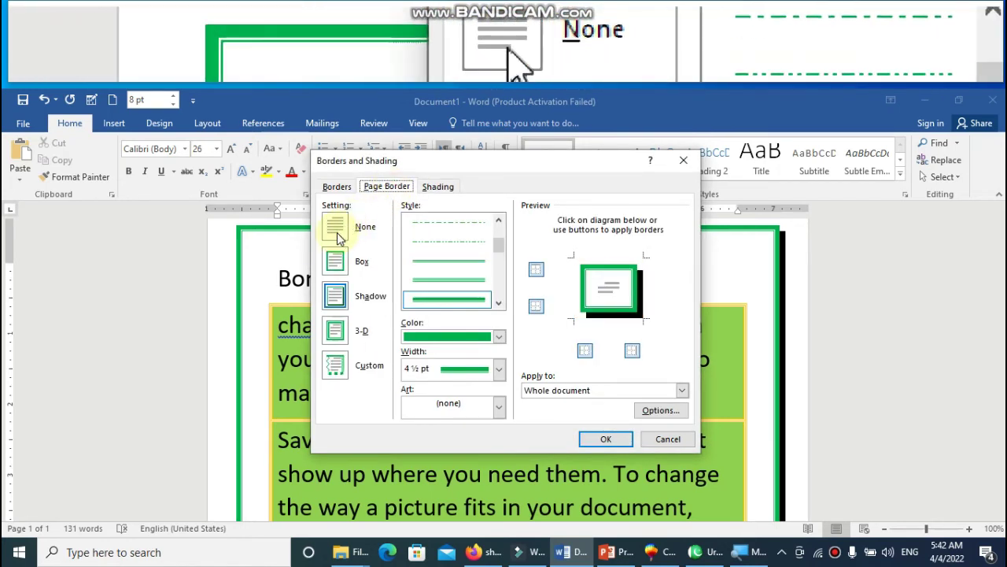
left_click(337, 187)
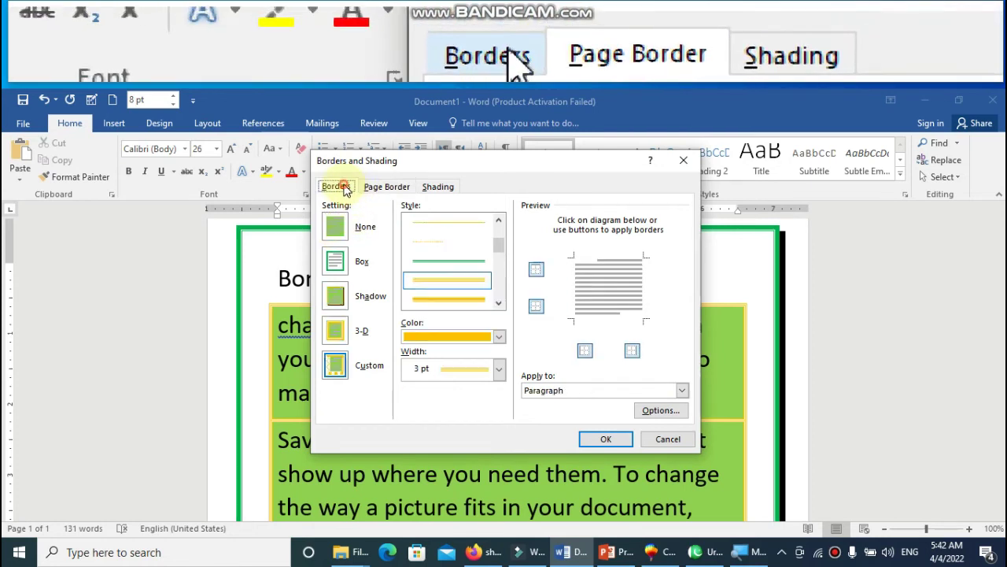
left_click(346, 228)
left_click(608, 439)
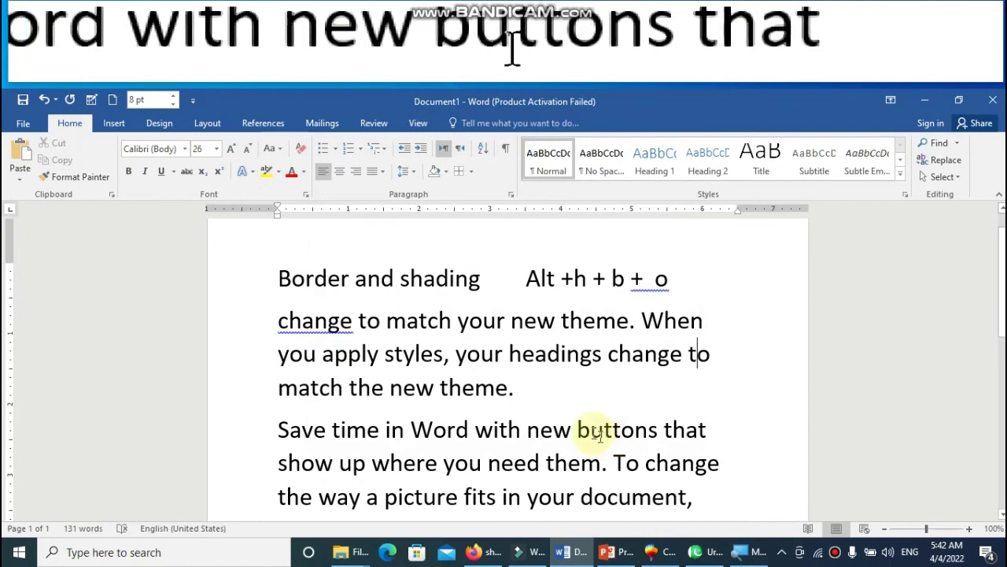
scroll(591, 417, "up", 1)
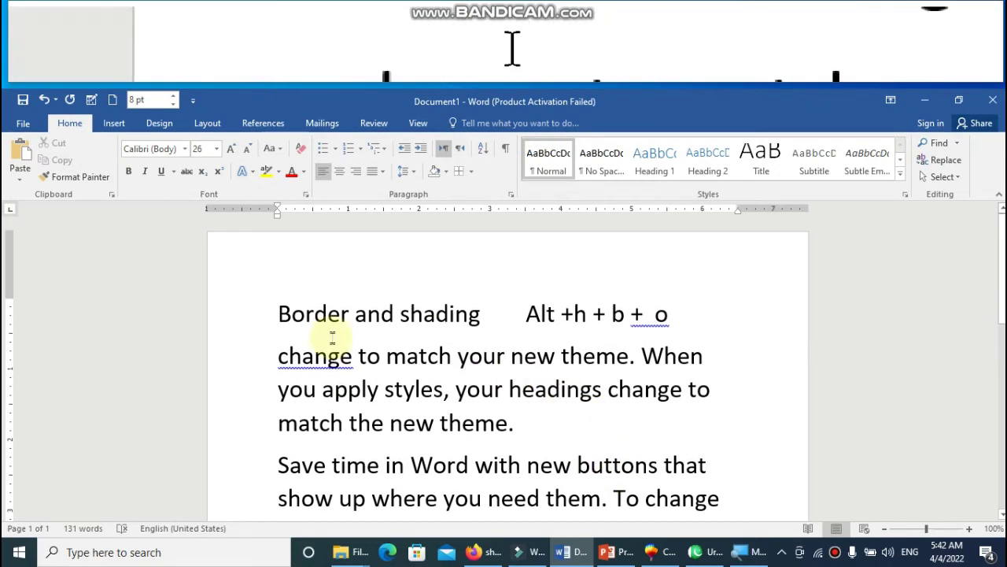
- Apply yellow highlight to the 'Border and shading Alt +h + b + o' line
left_click_drag(268, 314, 682, 333)
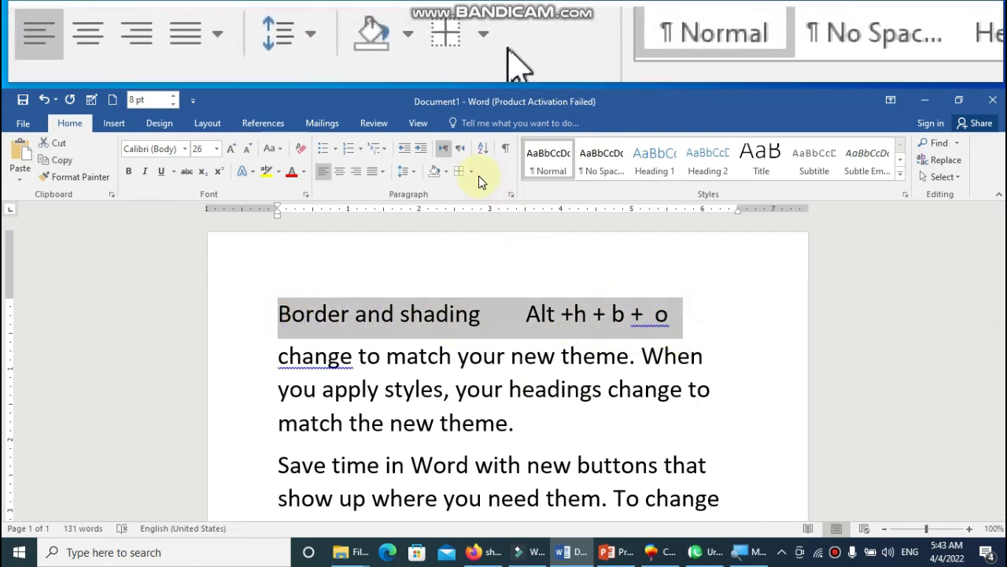
left_click(266, 174)
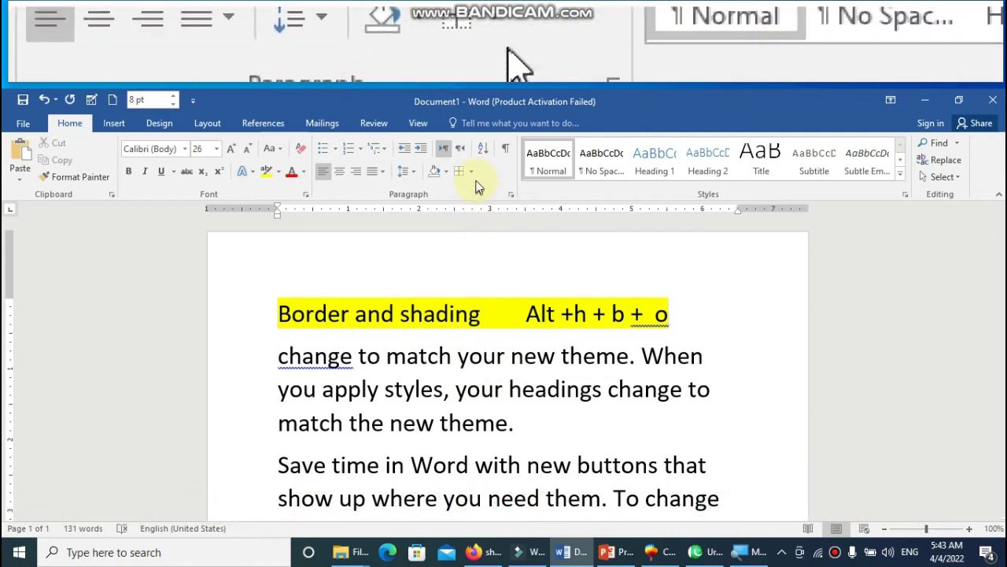
left_click(522, 315)
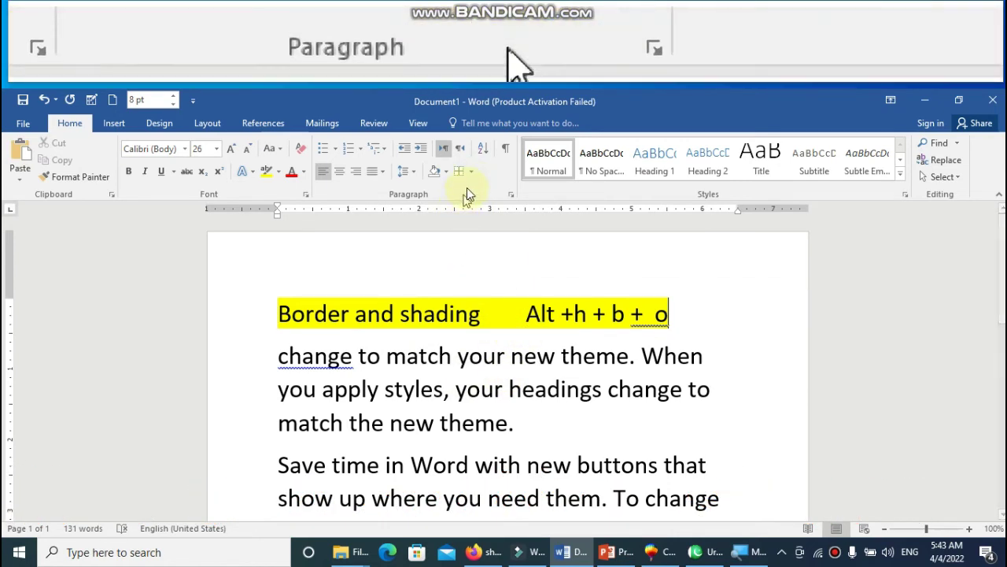